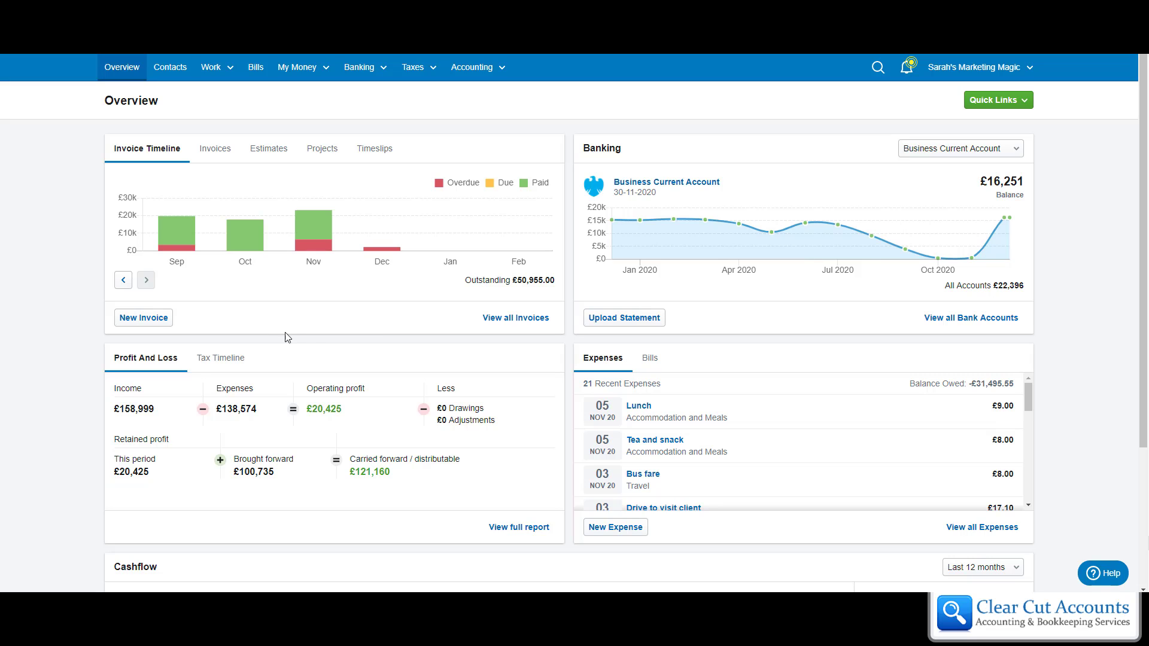
Find the Business Current Account link in the Overview dashboard's Banking panel.
mouse_move(837, 223)
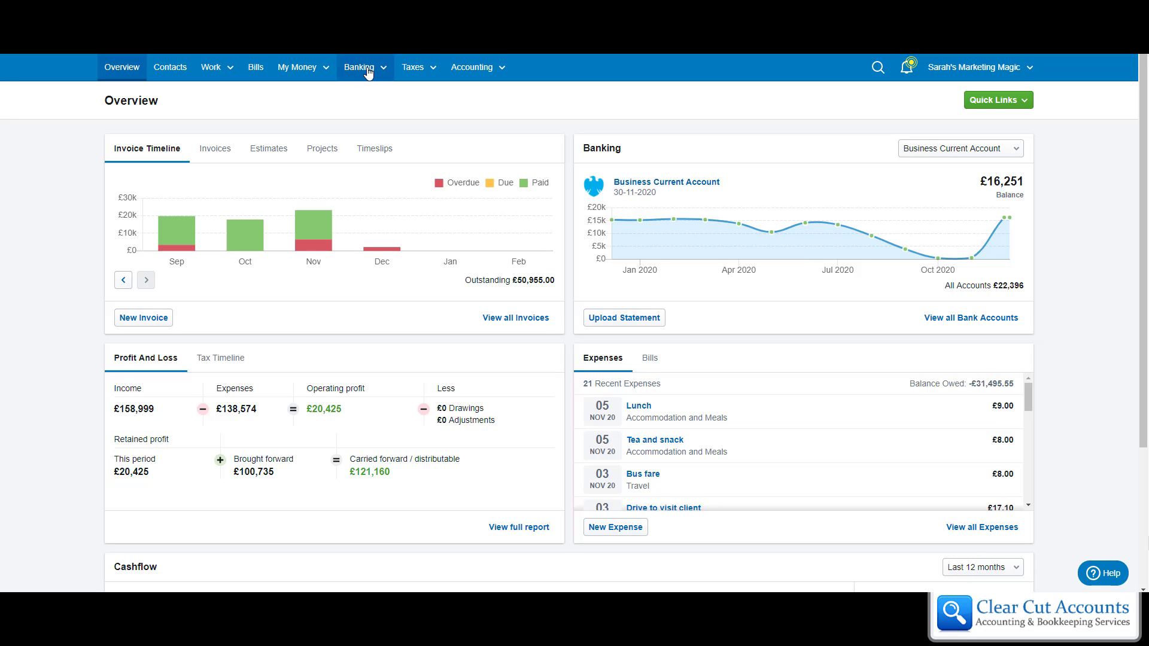
Open the Business Current Account and show November 20 transactions down to the INV294 receipt.
left_click(676, 186)
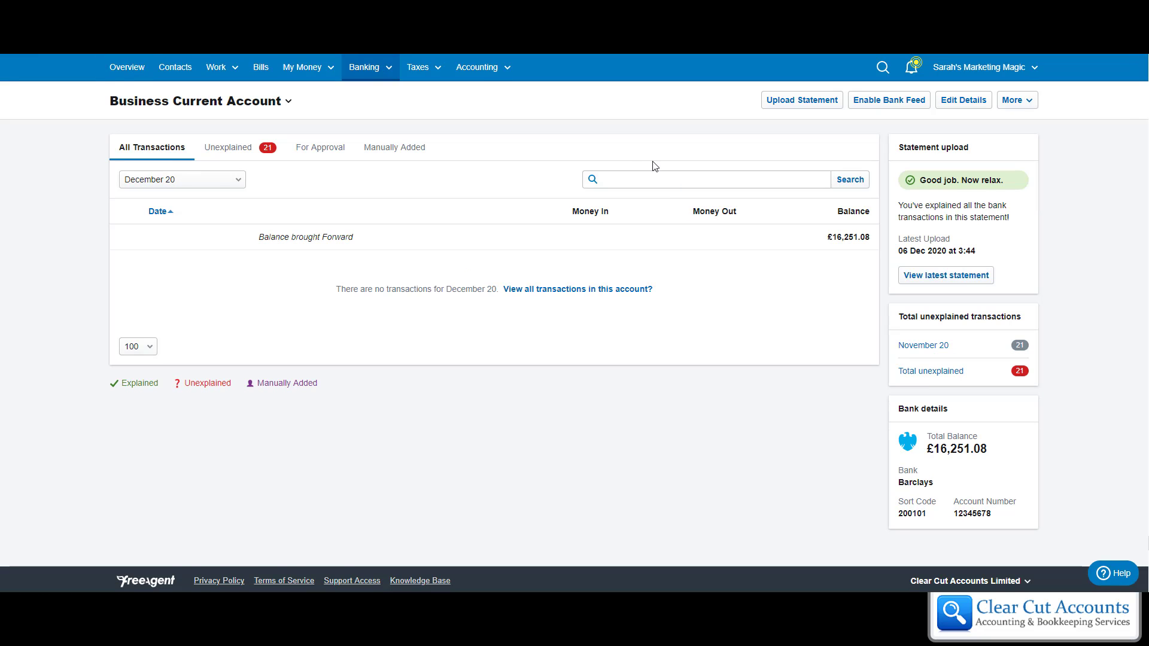
left_click(223, 180)
scroll(214, 361, "up", 1)
scroll(213, 361, "down", 3)
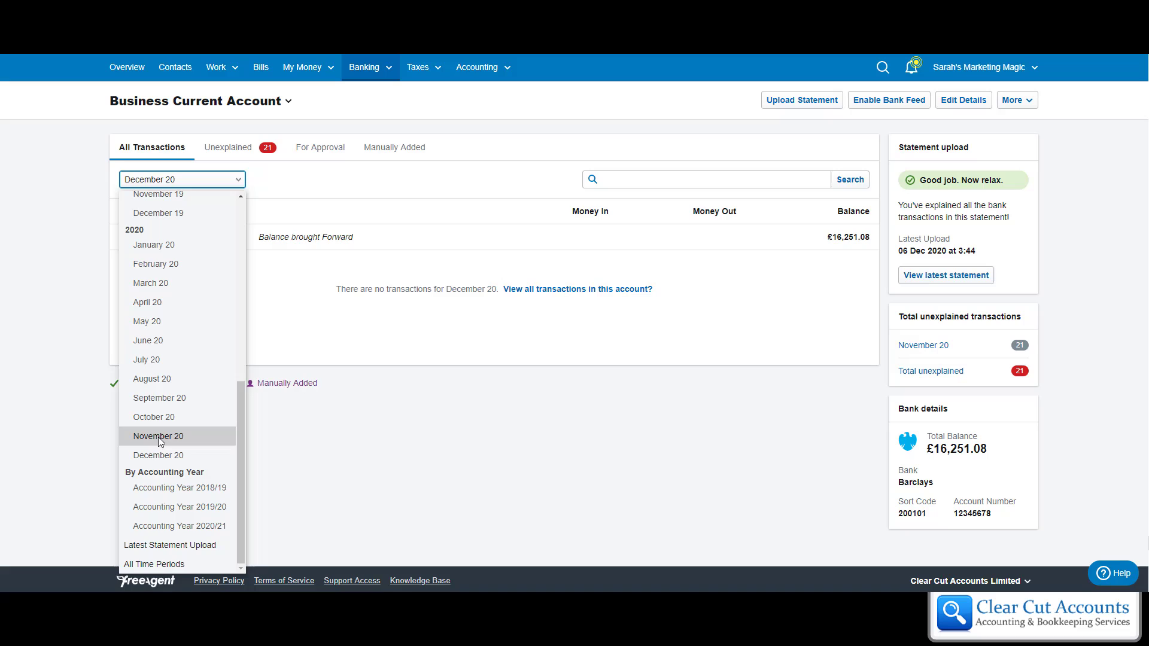
left_click(158, 436)
scroll(576, 347, "down", 4)
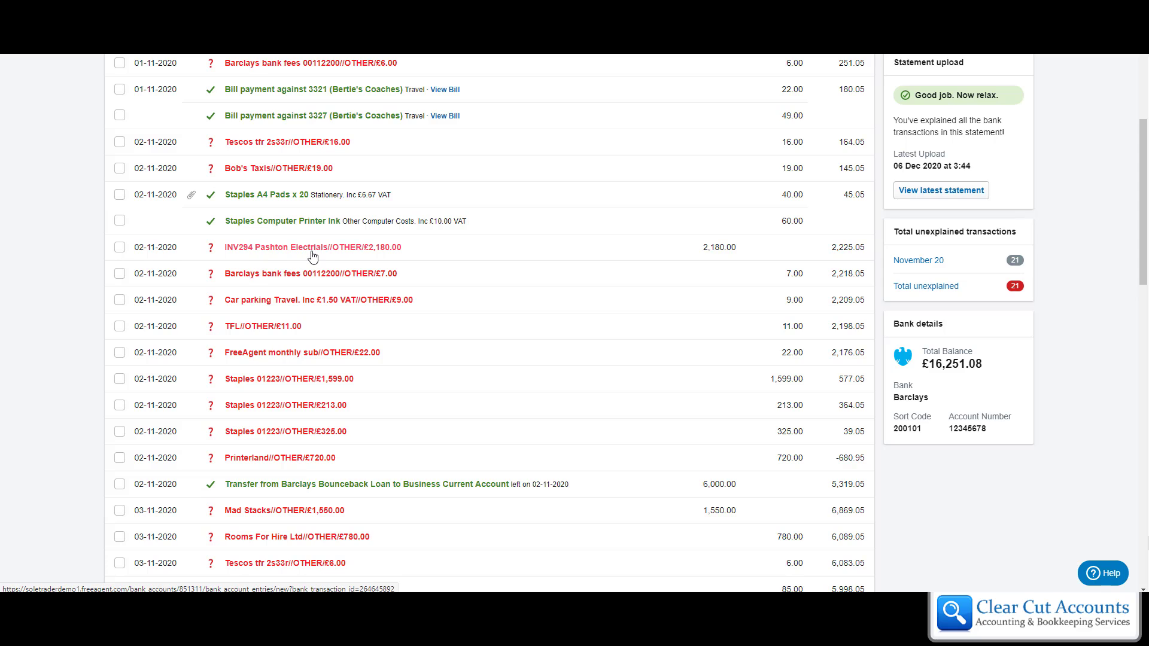
Start explaining the INV294 Pashton Electrials £2,180.00 receipt as an Invoice Receipt.
left_click(362, 251)
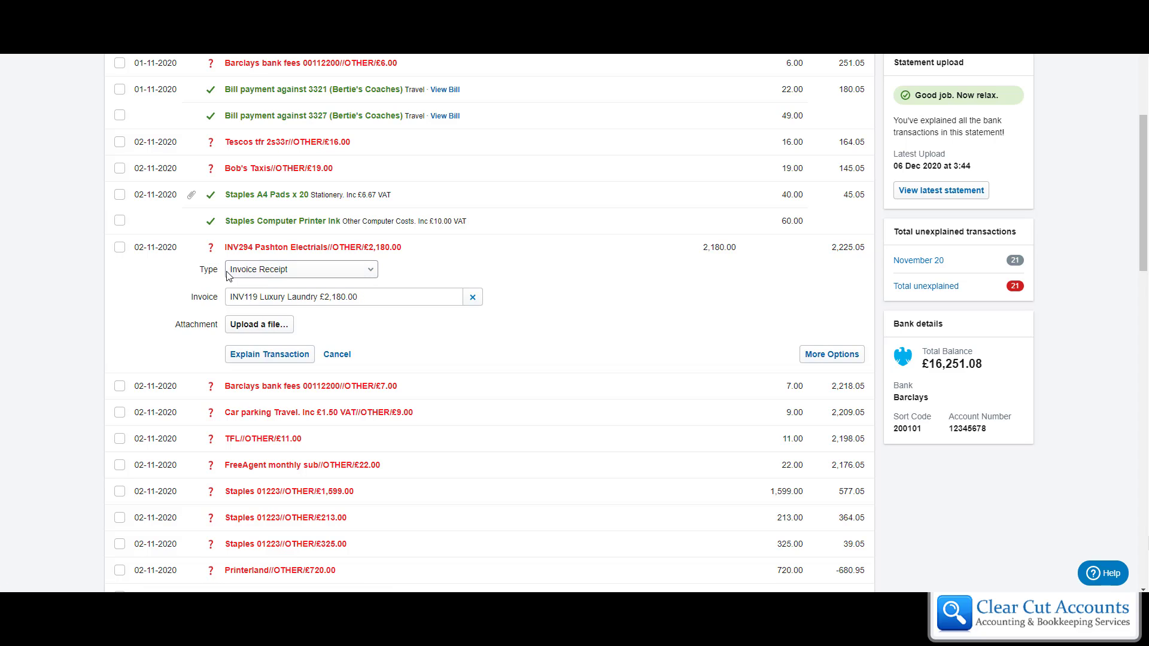
left_click(367, 273)
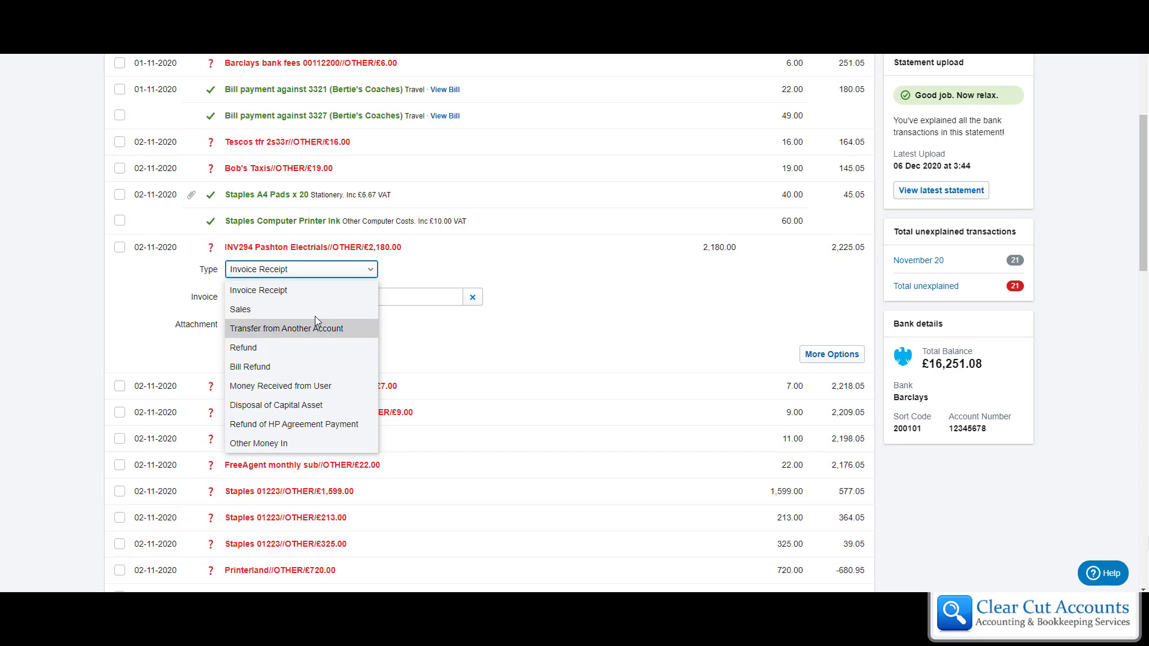
left_click(294, 293)
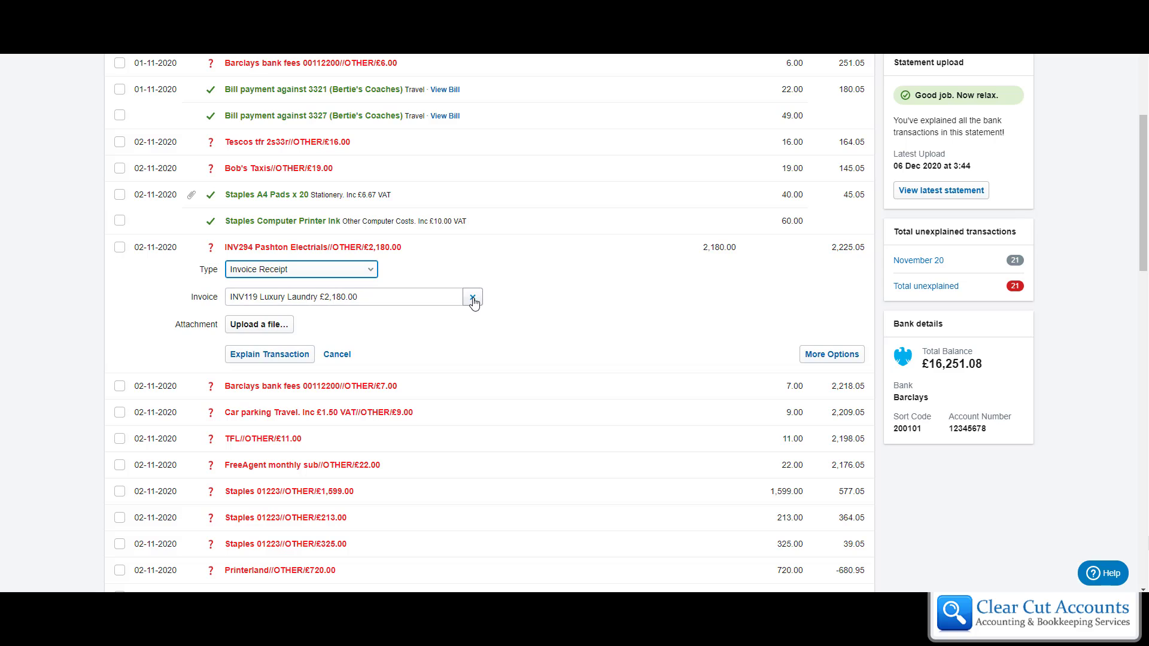
Replace the INV119 match with INV294 Pashton Electrials £2,180.00, searching 'Pash', '2180' and 'INV2'.
left_click(472, 298)
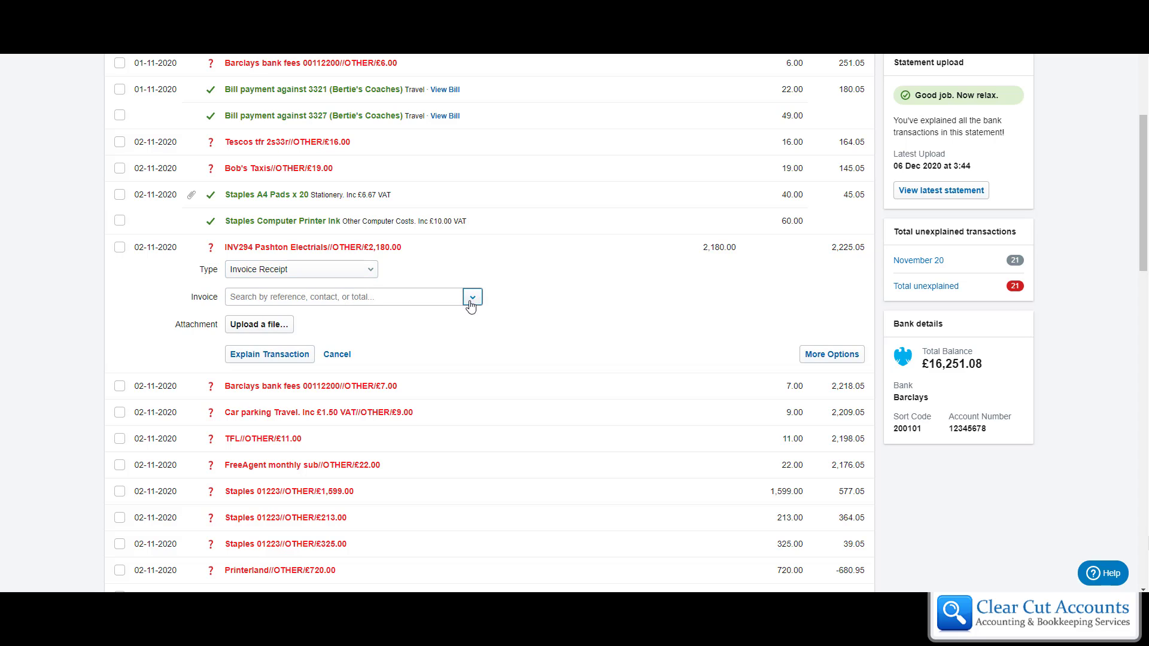
left_click(473, 298)
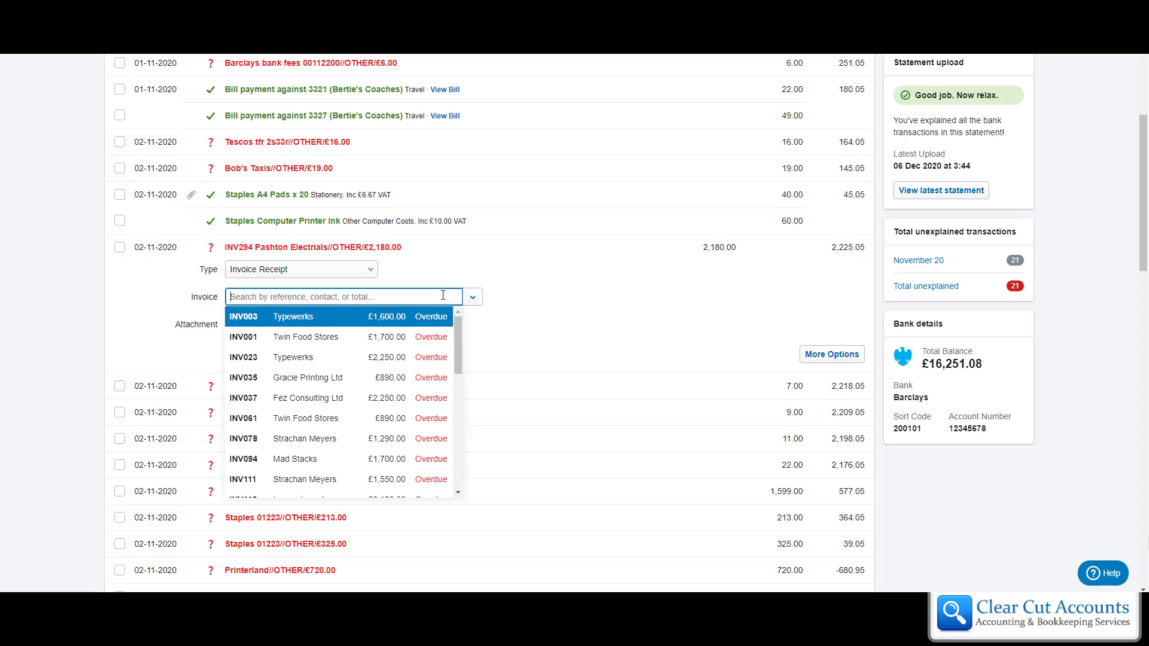
type("Pash")
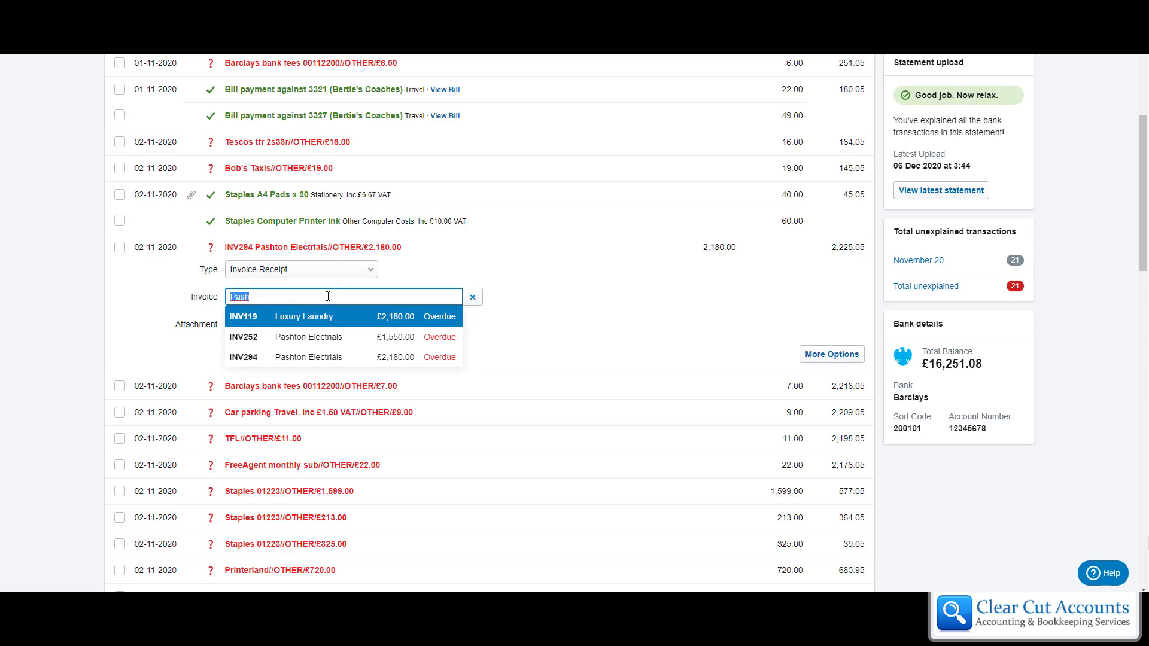
type("2180")
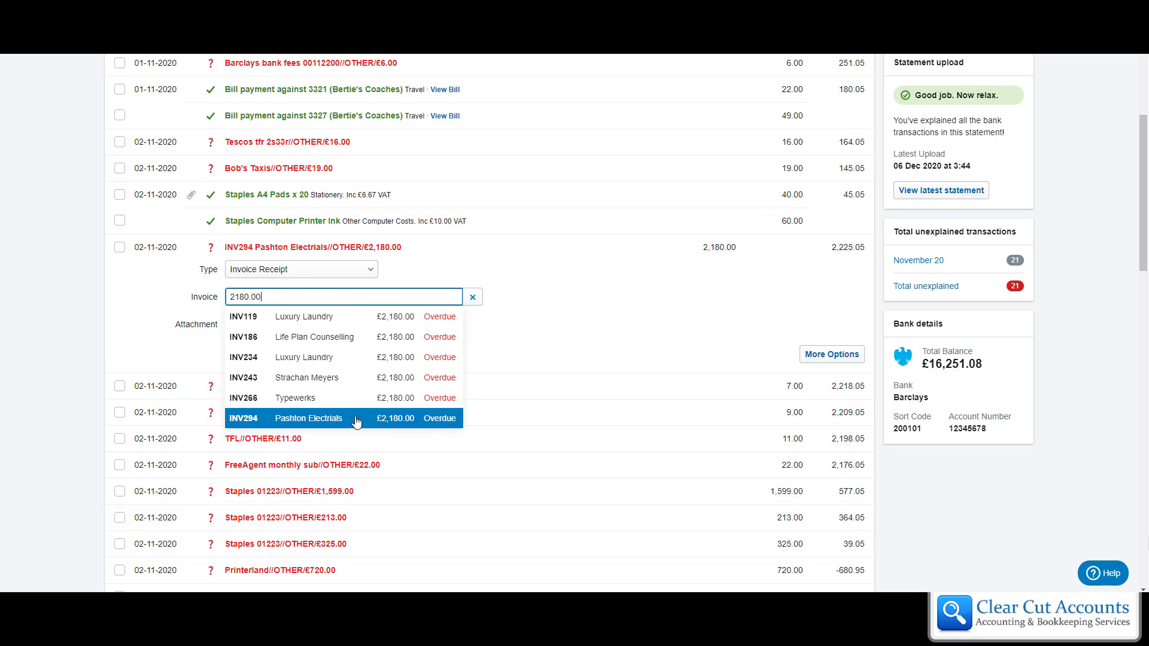
double_click(244, 297)
type("IN")
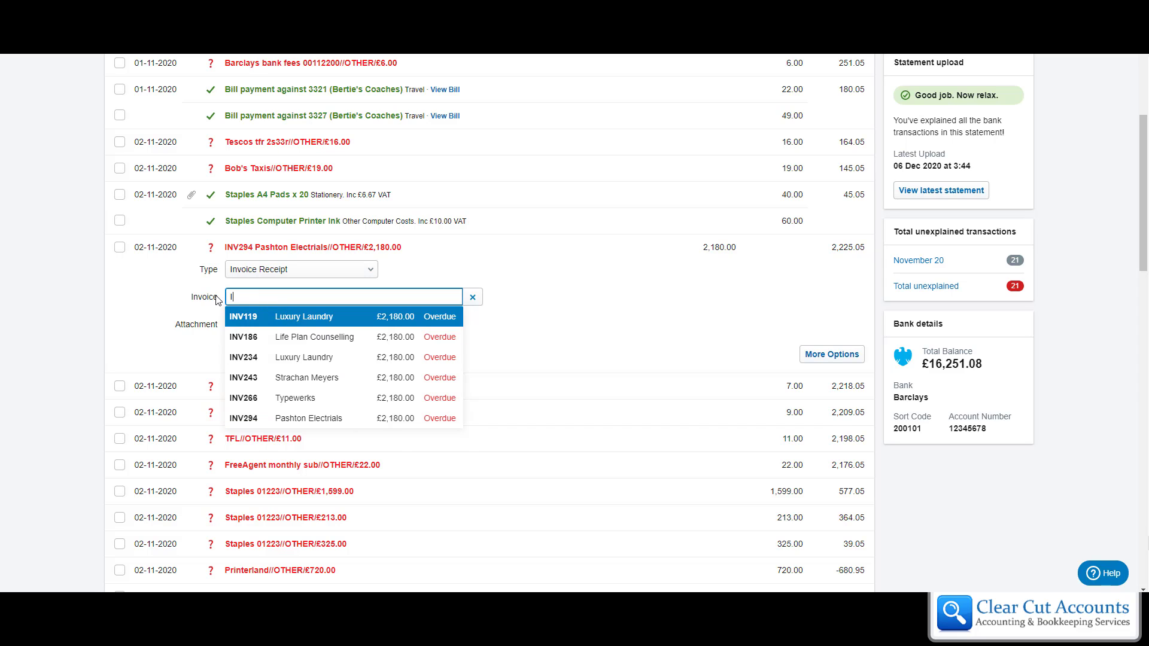
type("V")
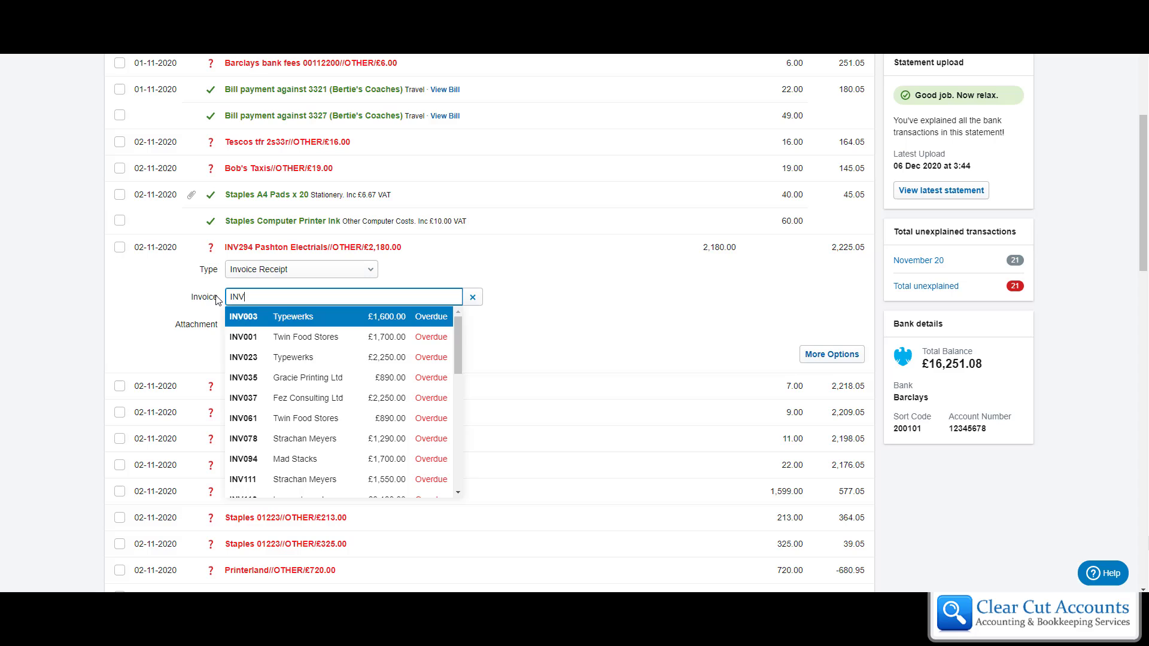
type("294")
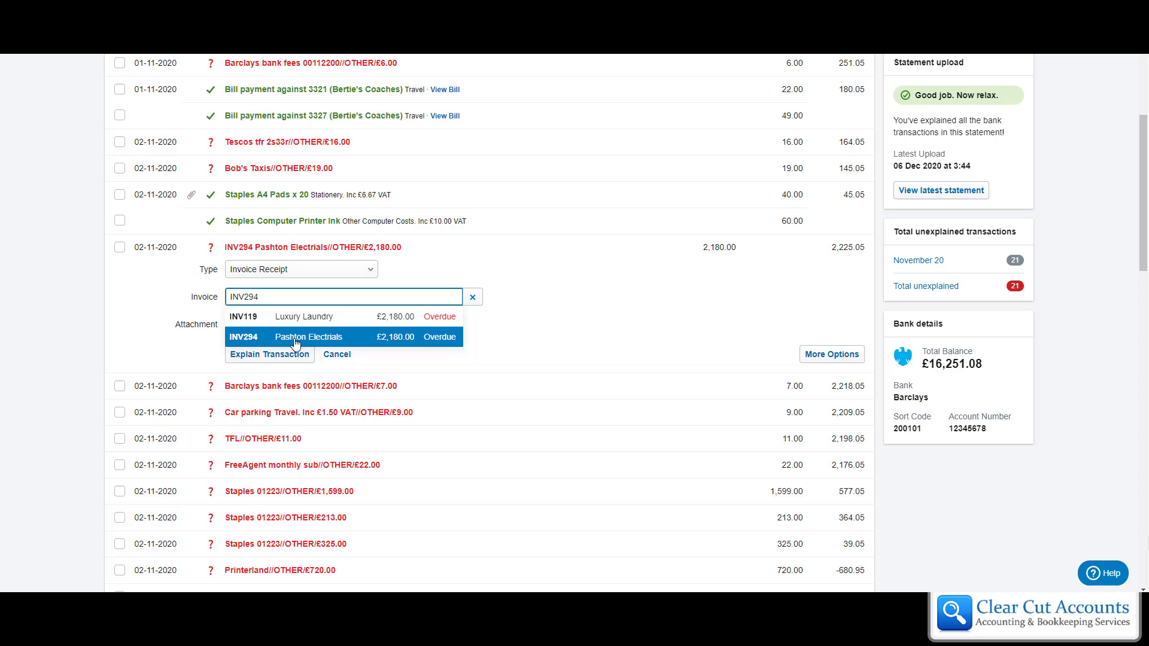
left_click(332, 338)
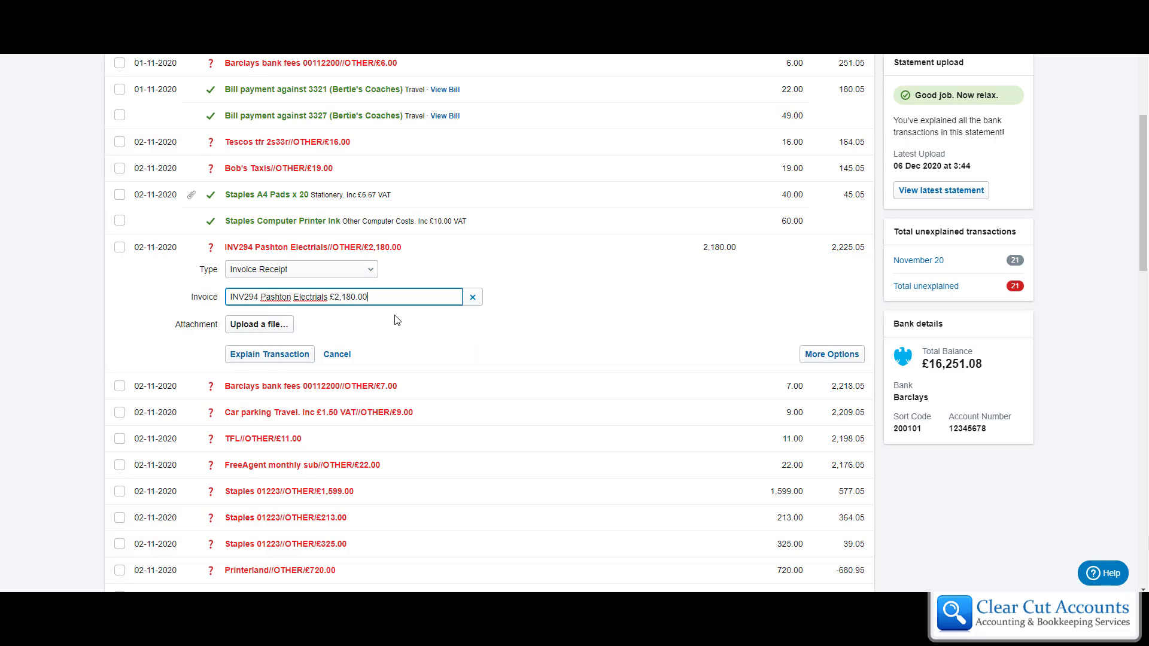
Save the receipt explanation against INV294, then go to the Invoices list via Work > Invoicing.
left_click(259, 356)
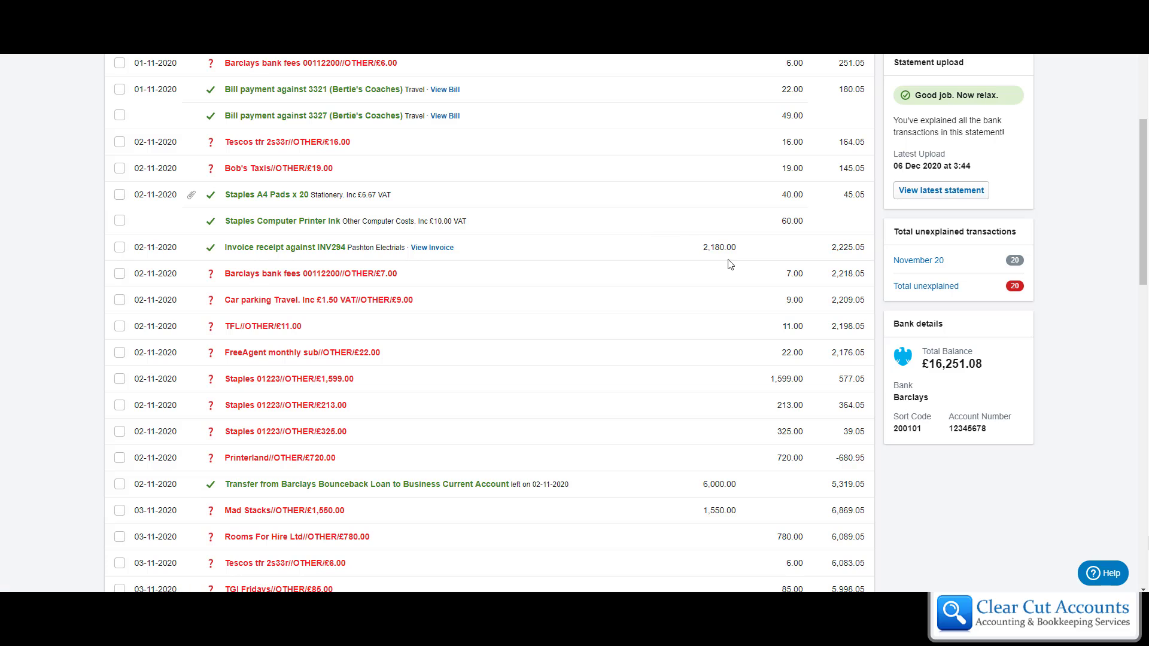
scroll(364, 264, "up", 5)
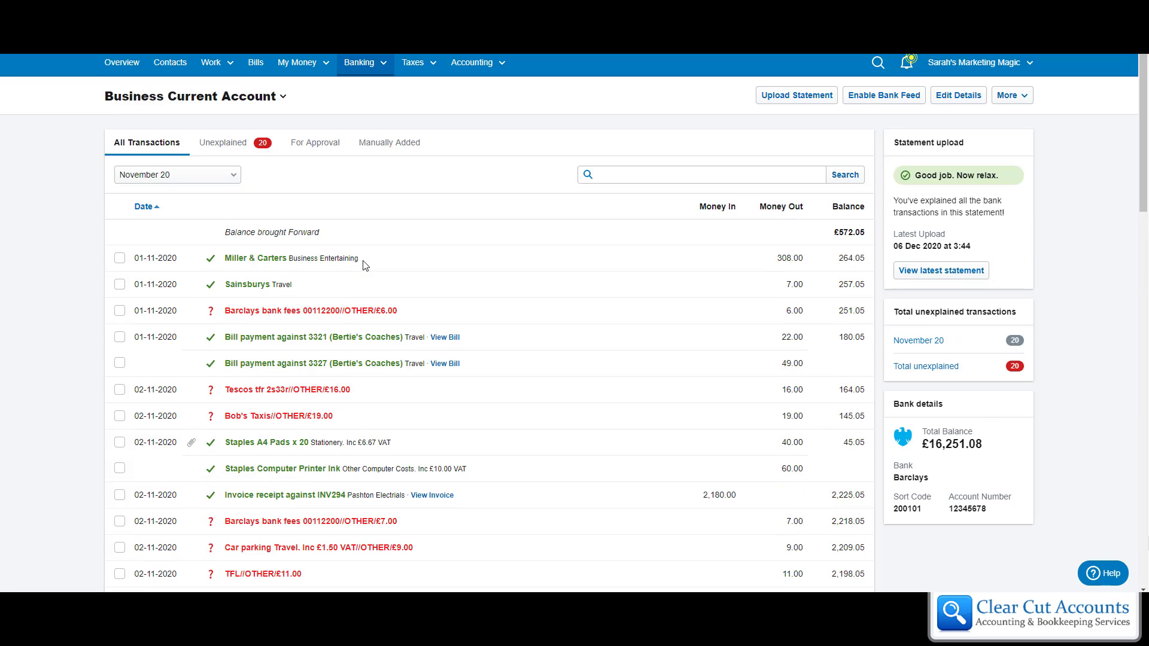
left_click(127, 71)
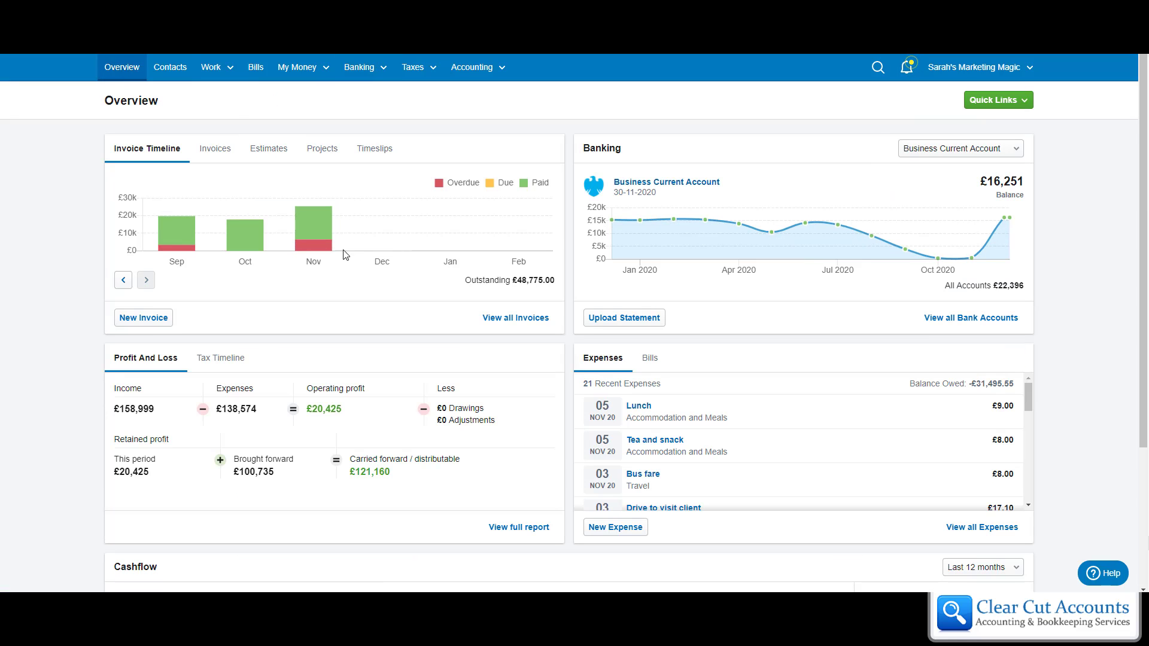
left_click(210, 68)
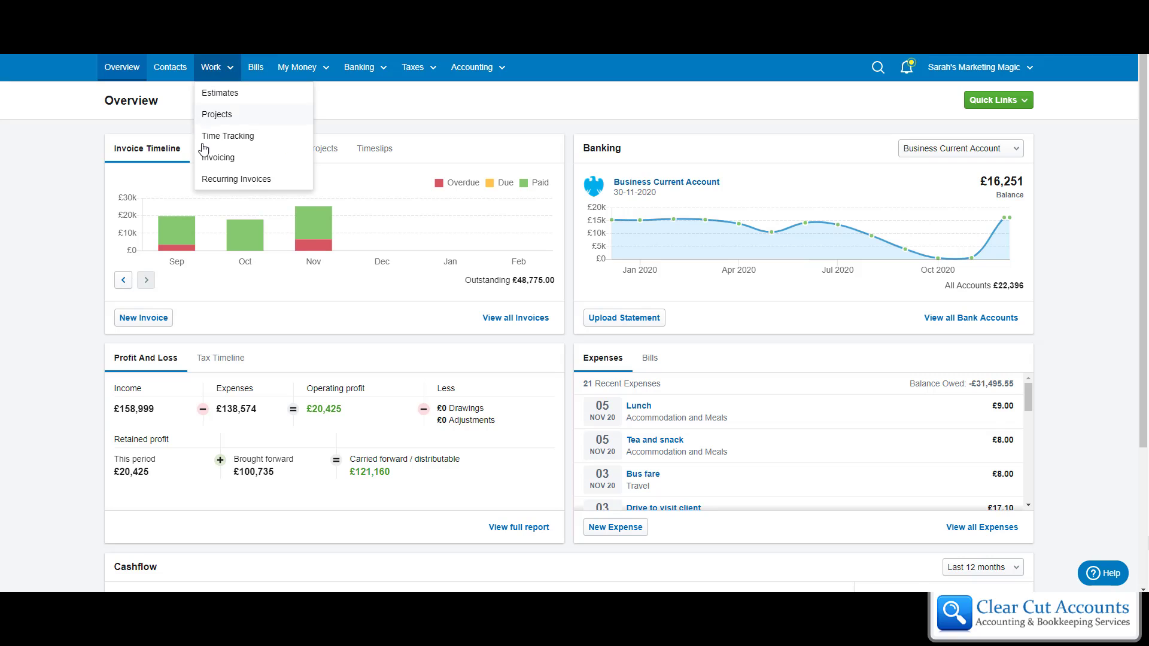
left_click(205, 154)
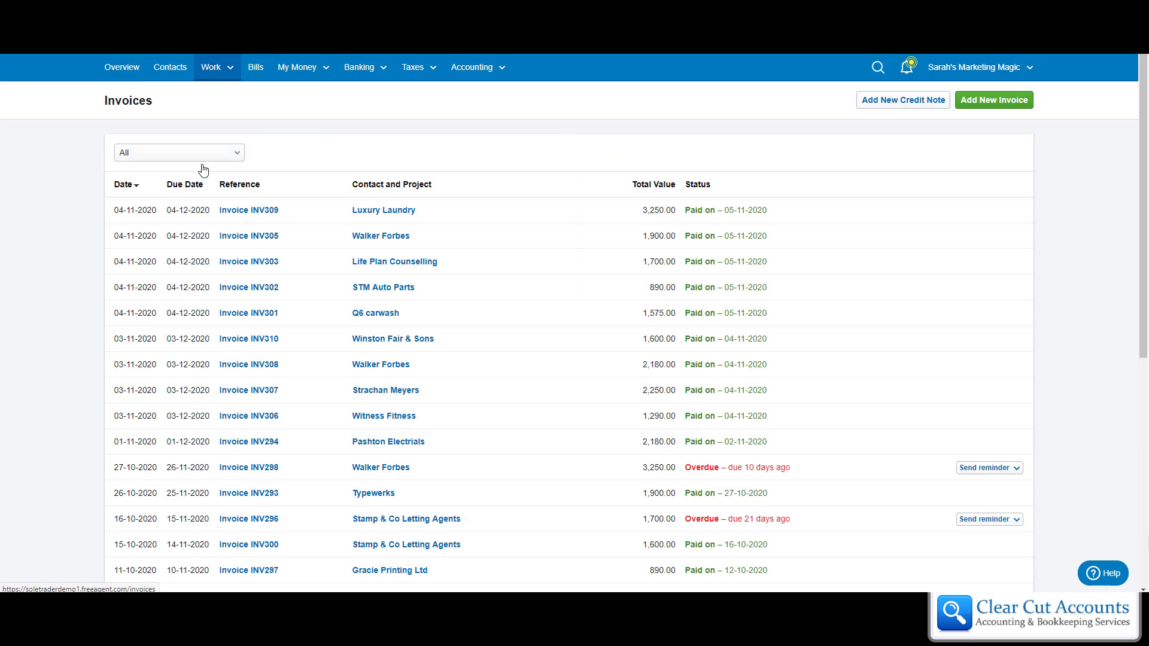
Filter the Invoices list to show only Paid invoices.
left_click(165, 157)
left_click(158, 213)
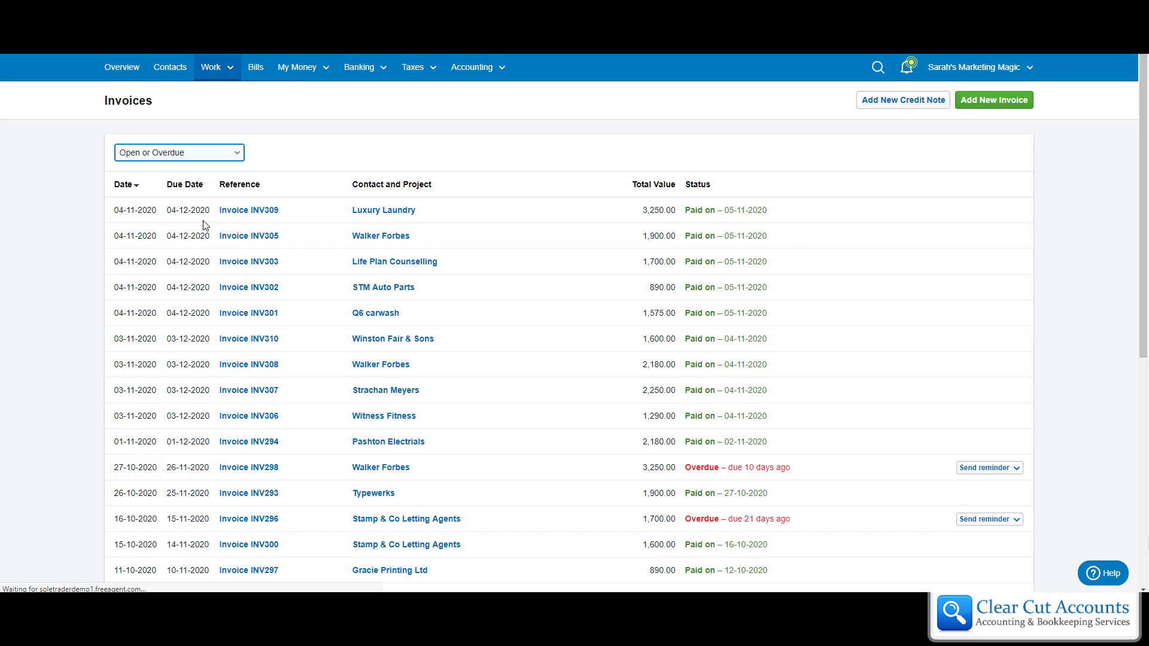
scroll(371, 414, "down", 7)
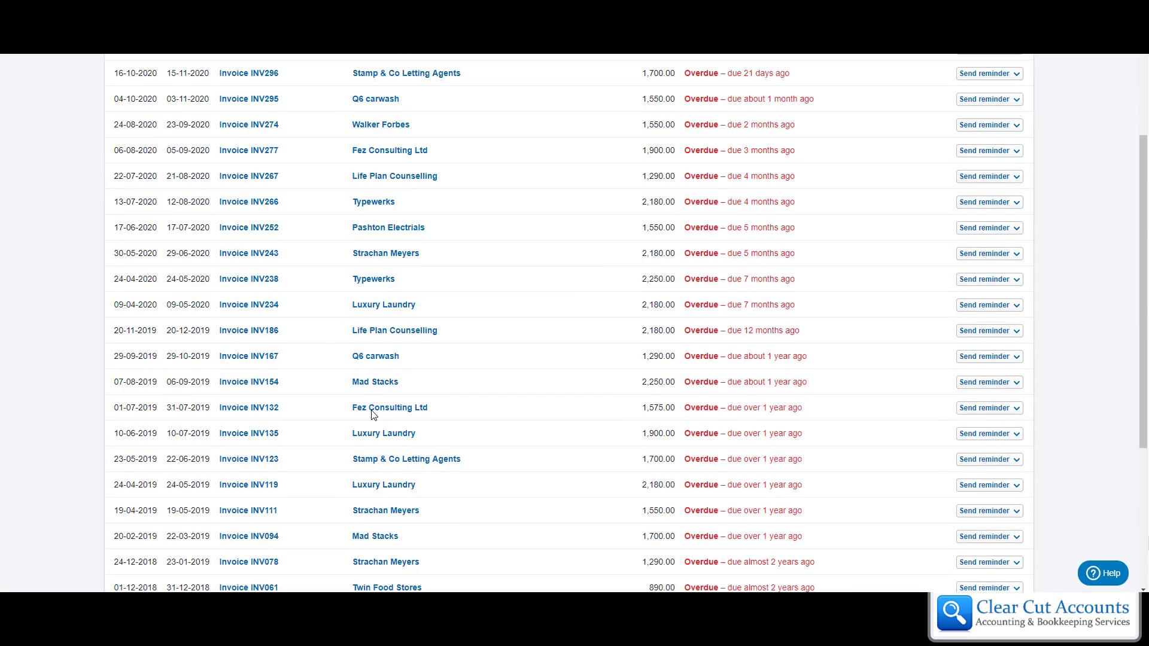
scroll(371, 414, "up", 7)
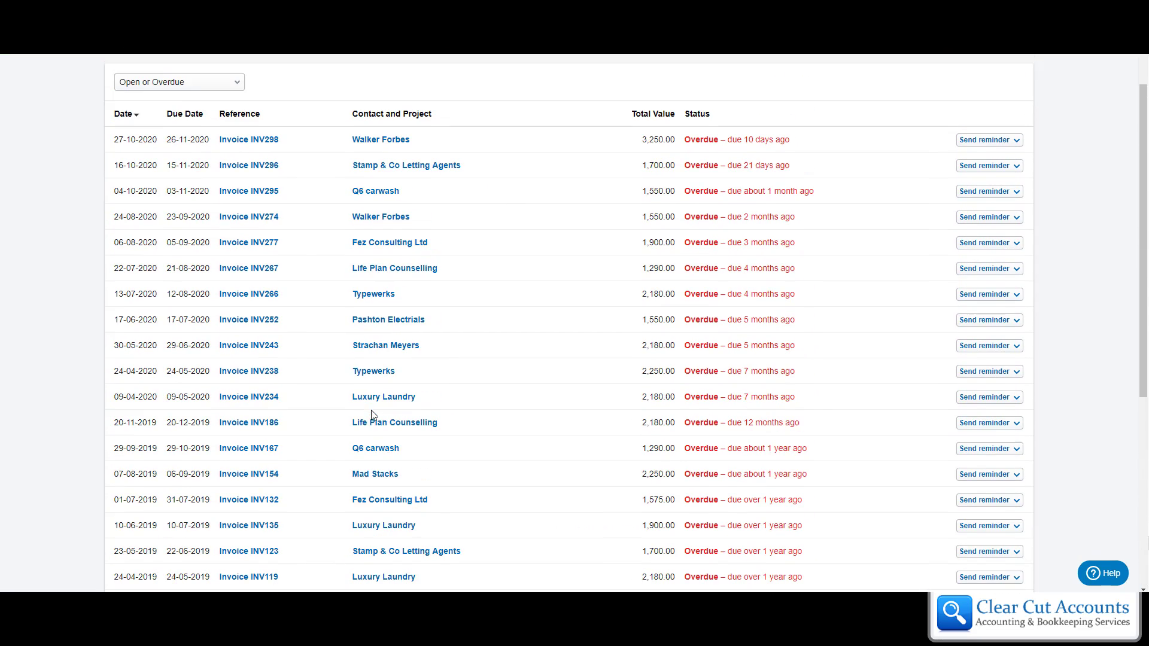
left_click(226, 81)
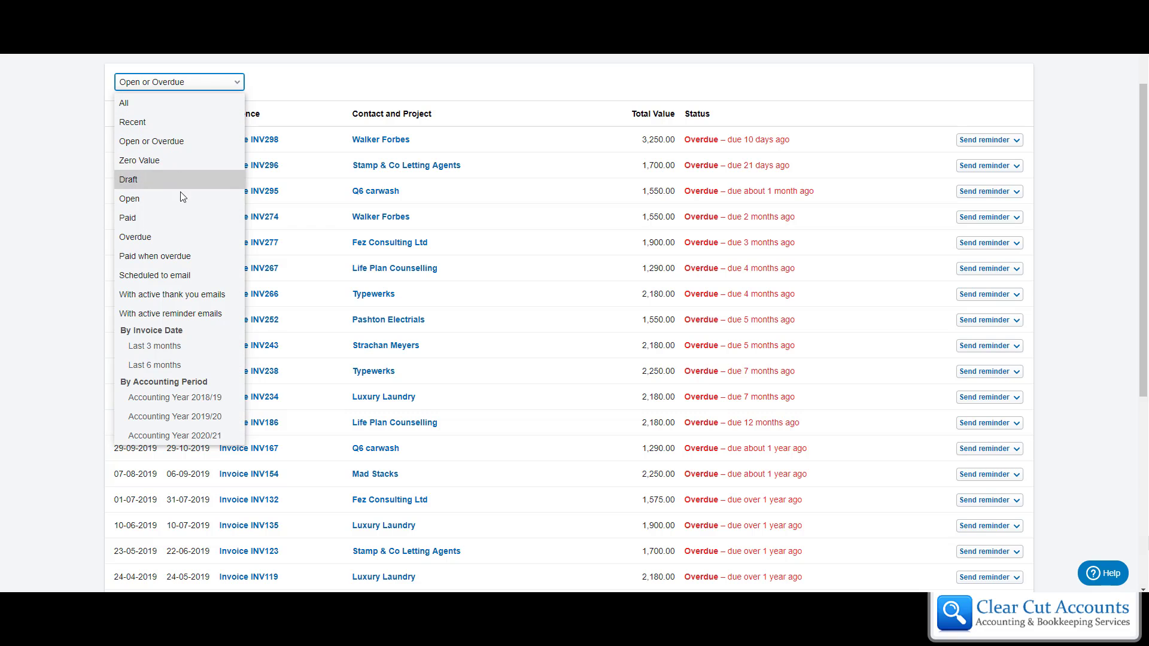
left_click(183, 217)
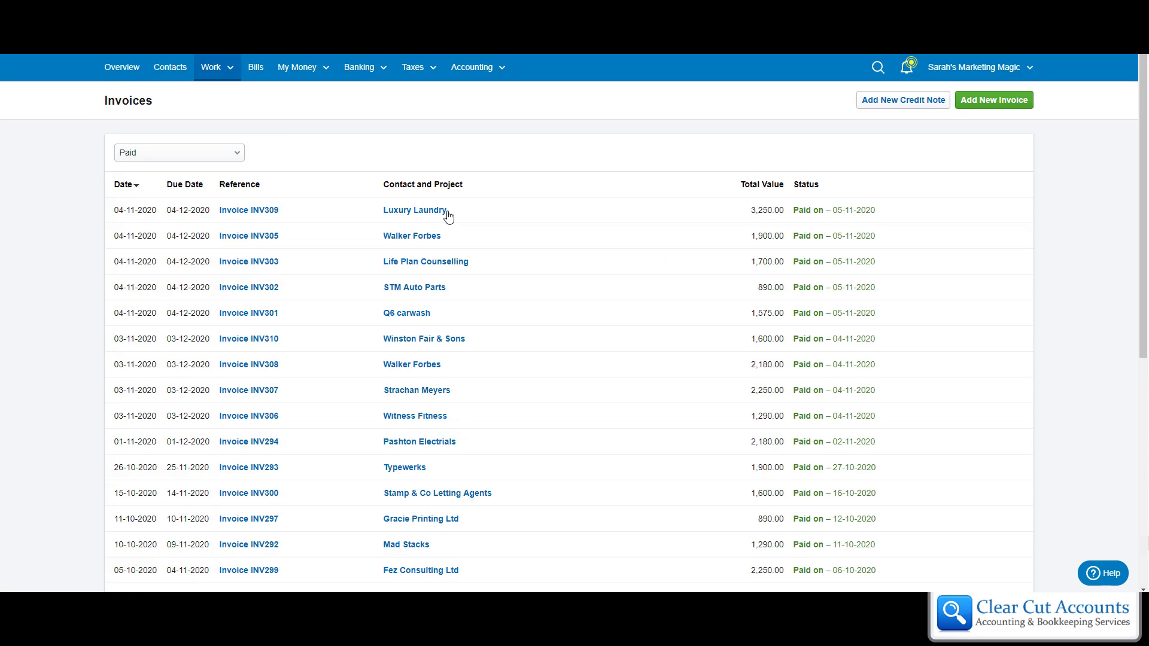
scroll(448, 214, "down", 6)
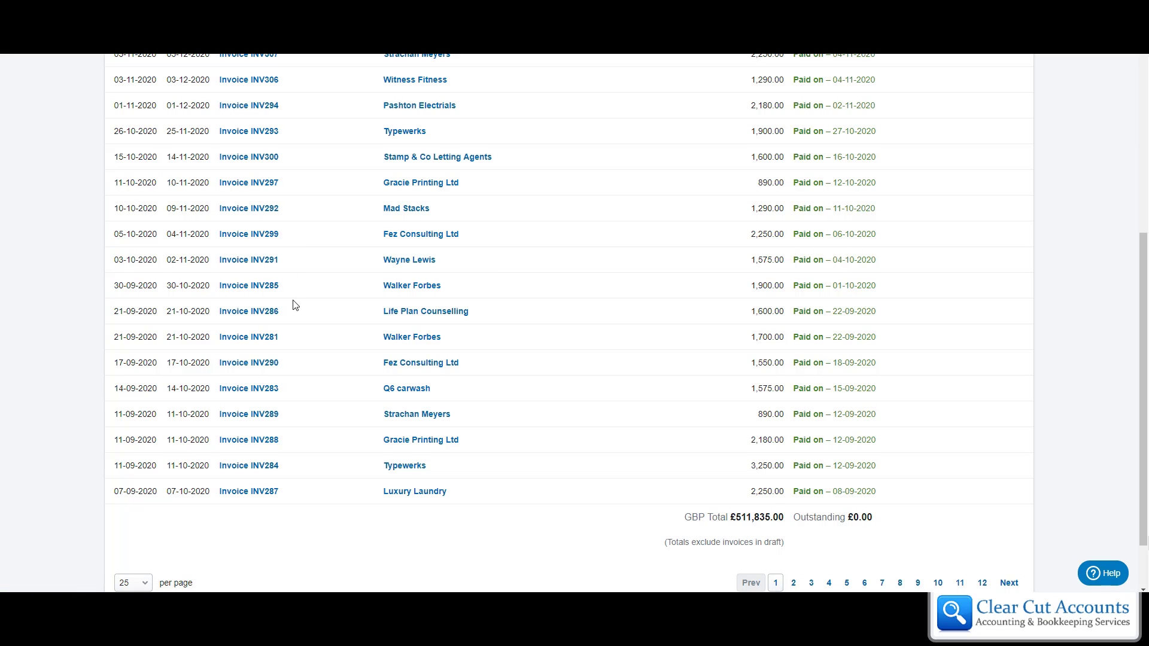
scroll(294, 305, "up", 6)
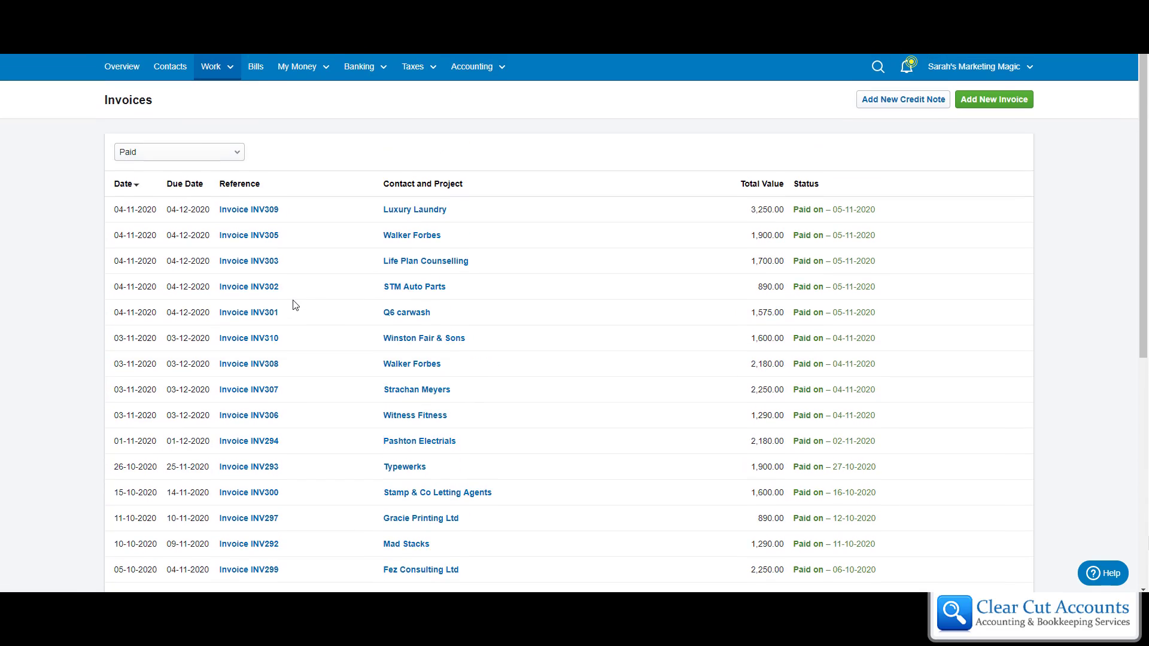
Sort the paid invoices by Reference descending so INV310 comes first.
left_click(243, 186)
left_click(242, 186)
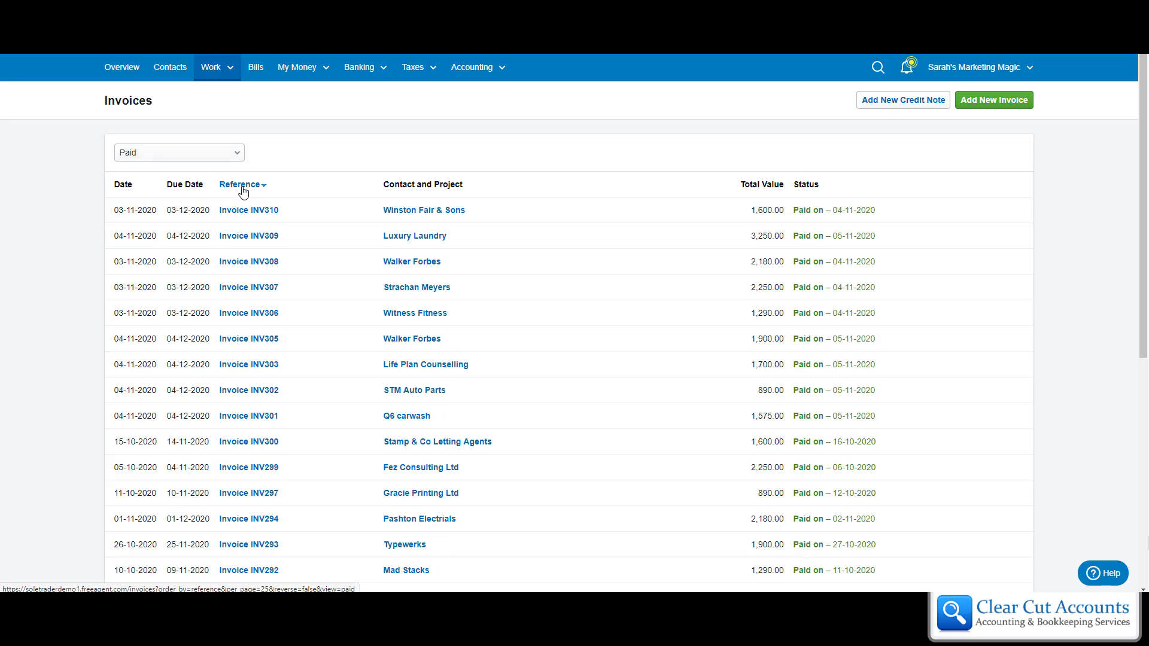
scroll(384, 317, "down", 2)
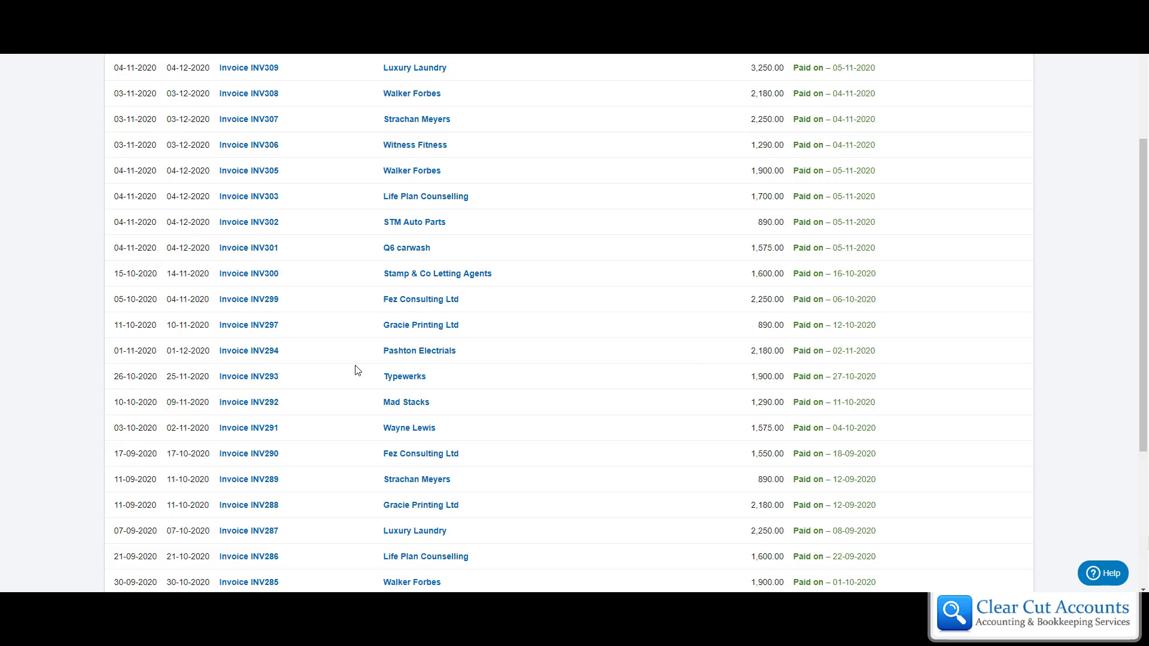
scroll(353, 370, "up", 3)
Open the Business Current Account from Bank Accounts and show November 20 down to the Mad Stacks receipt.
left_click(365, 68)
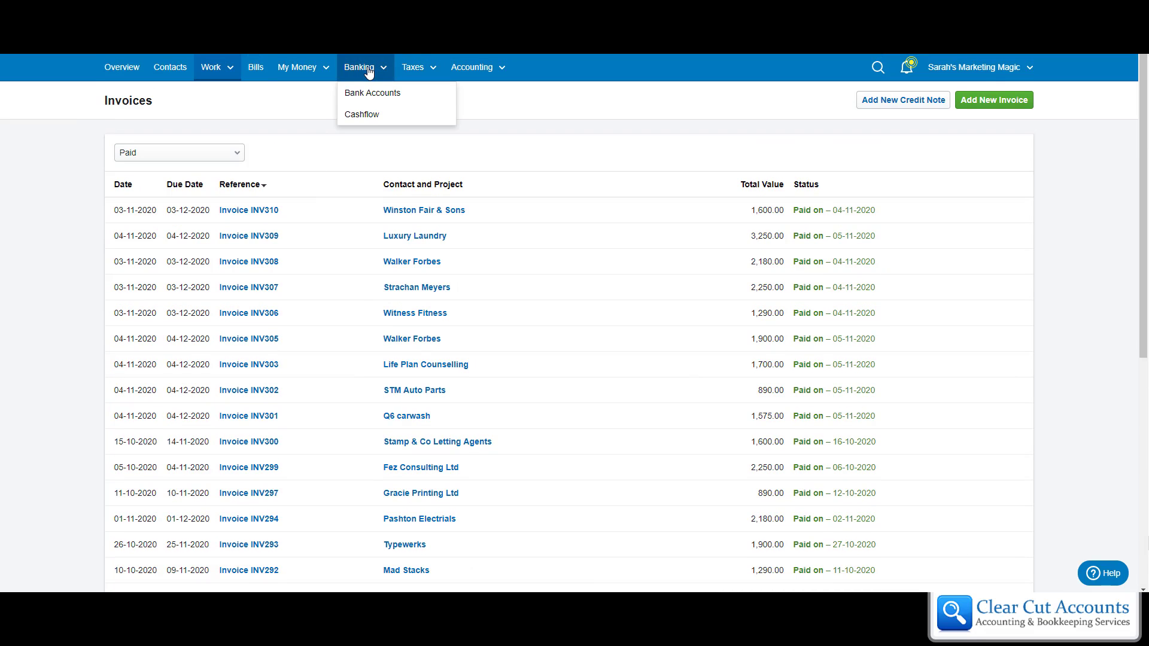
left_click(360, 96)
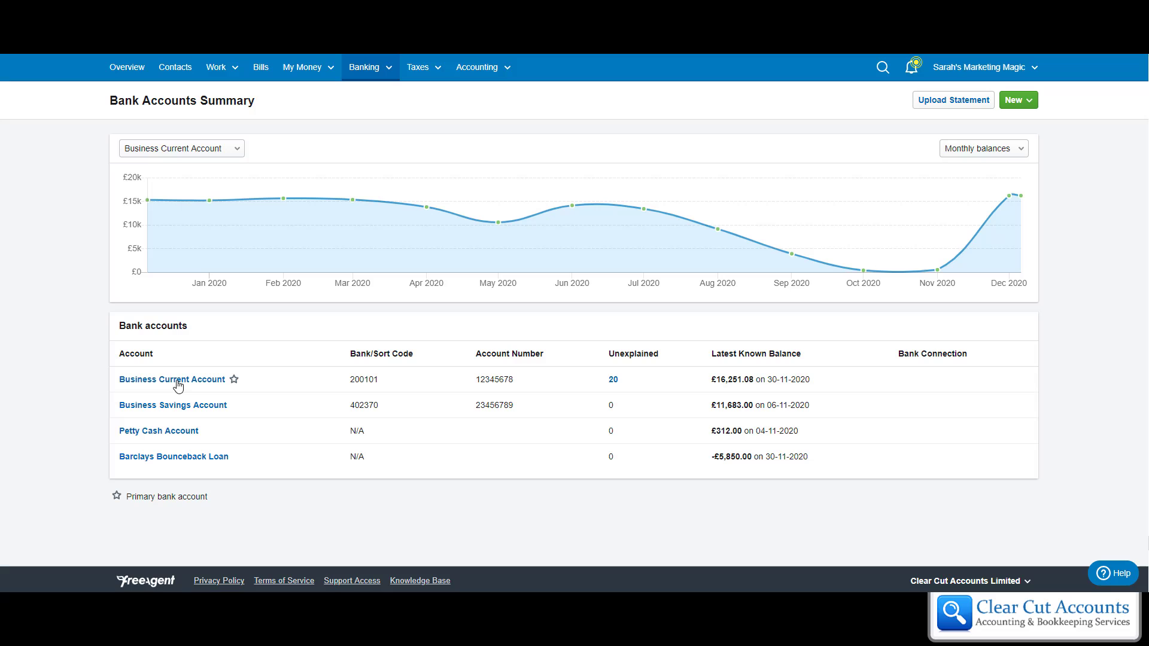
left_click(152, 381)
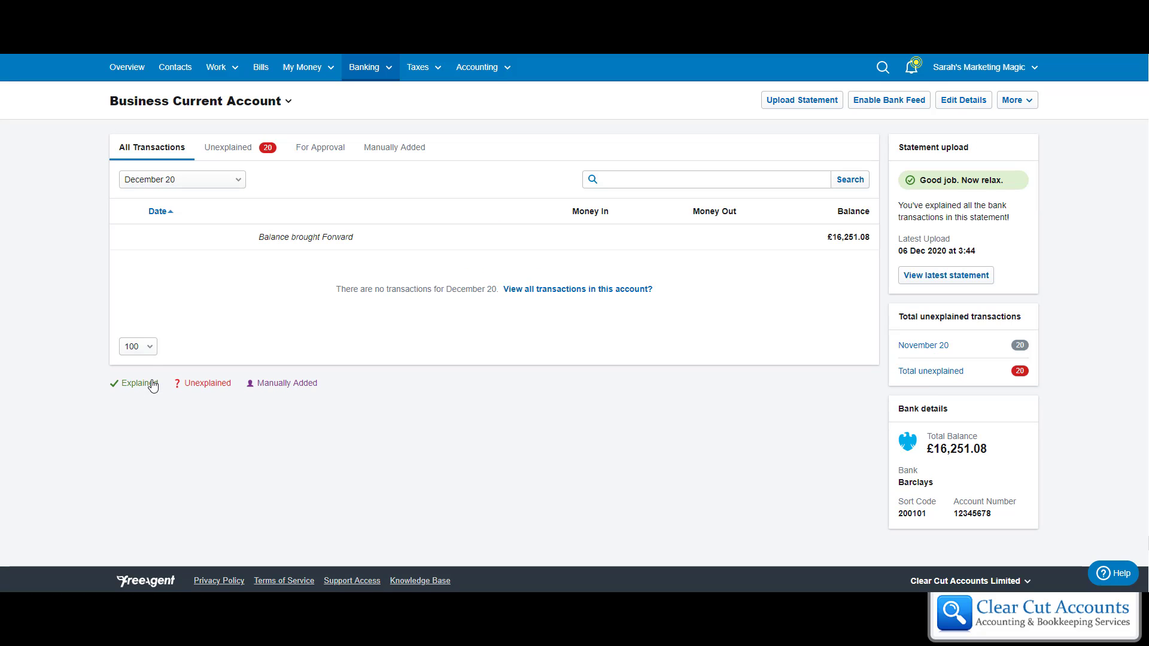
left_click(226, 180)
scroll(228, 359, "up", 1)
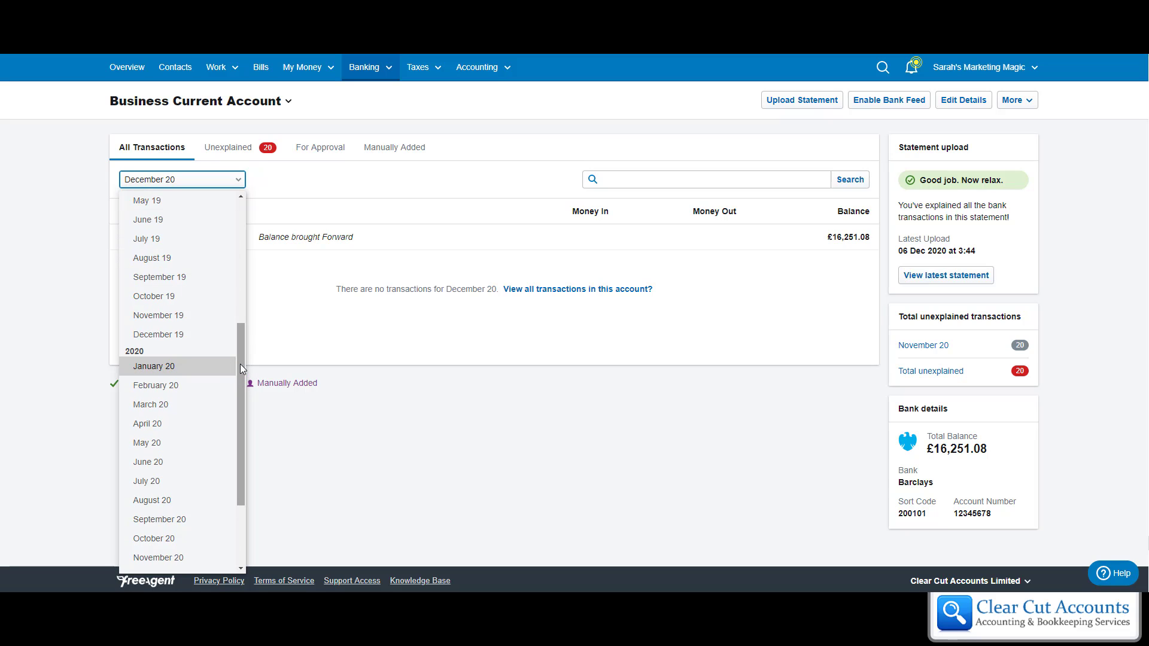
left_click_drag(239, 357, 153, 438)
left_click(153, 438)
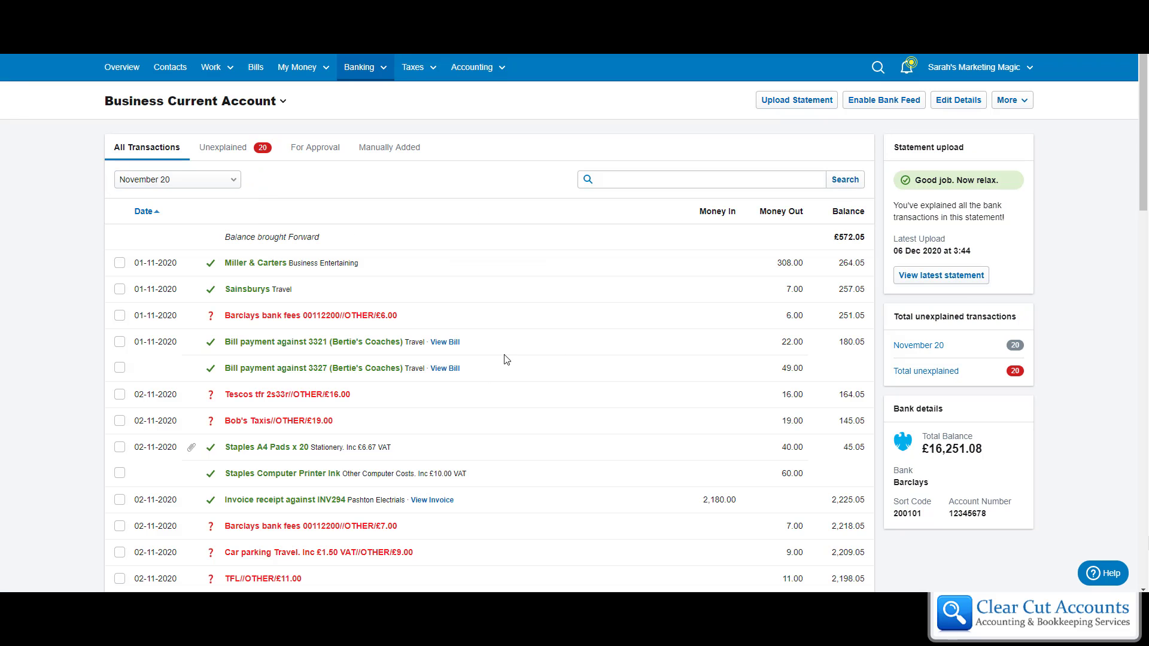
scroll(631, 353, "down", 5)
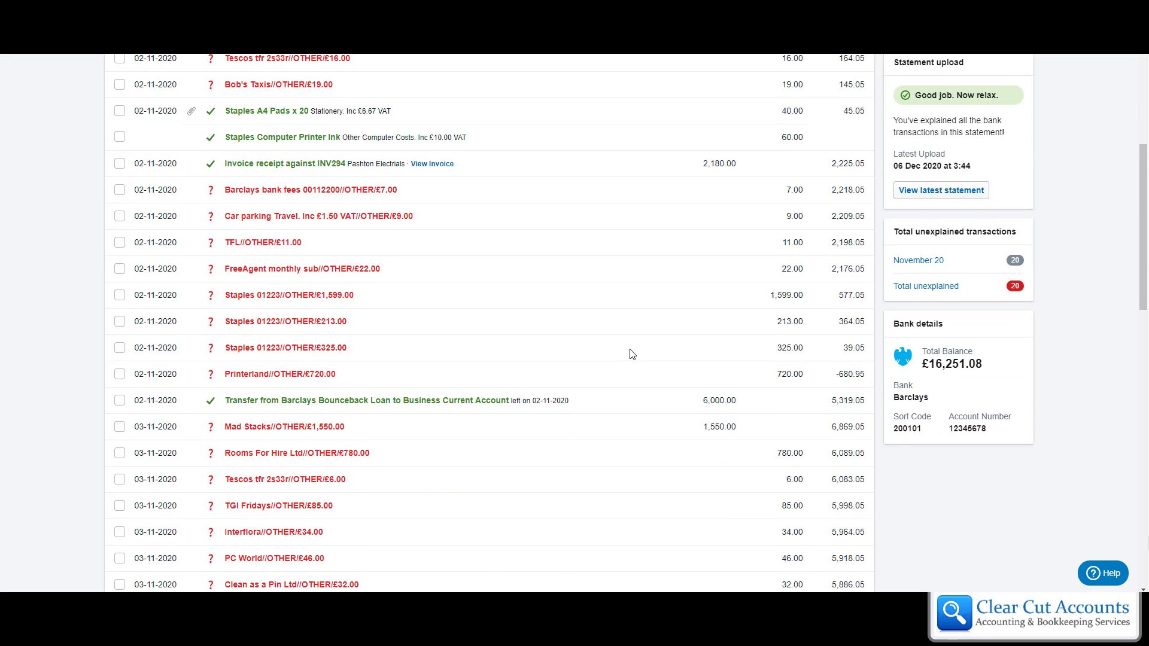
scroll(631, 353, "down", 1)
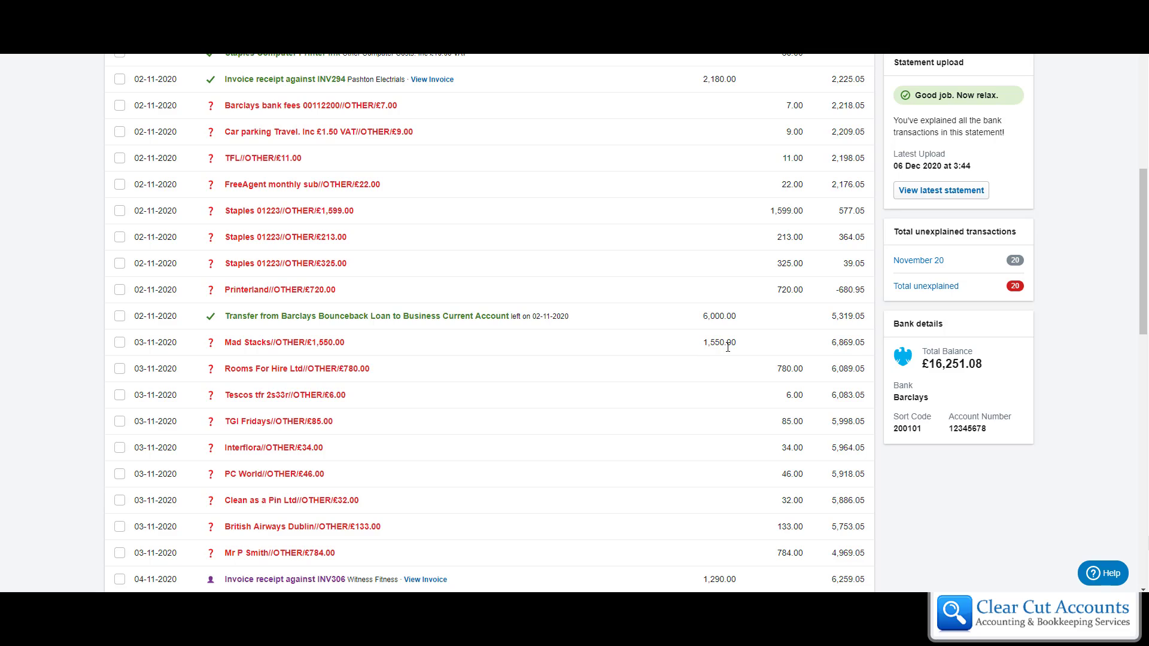
Explain the £1,550.00 Mad Stacks receipt against INV094 instead of INV111, found by searching 'mad'.
left_click(281, 349)
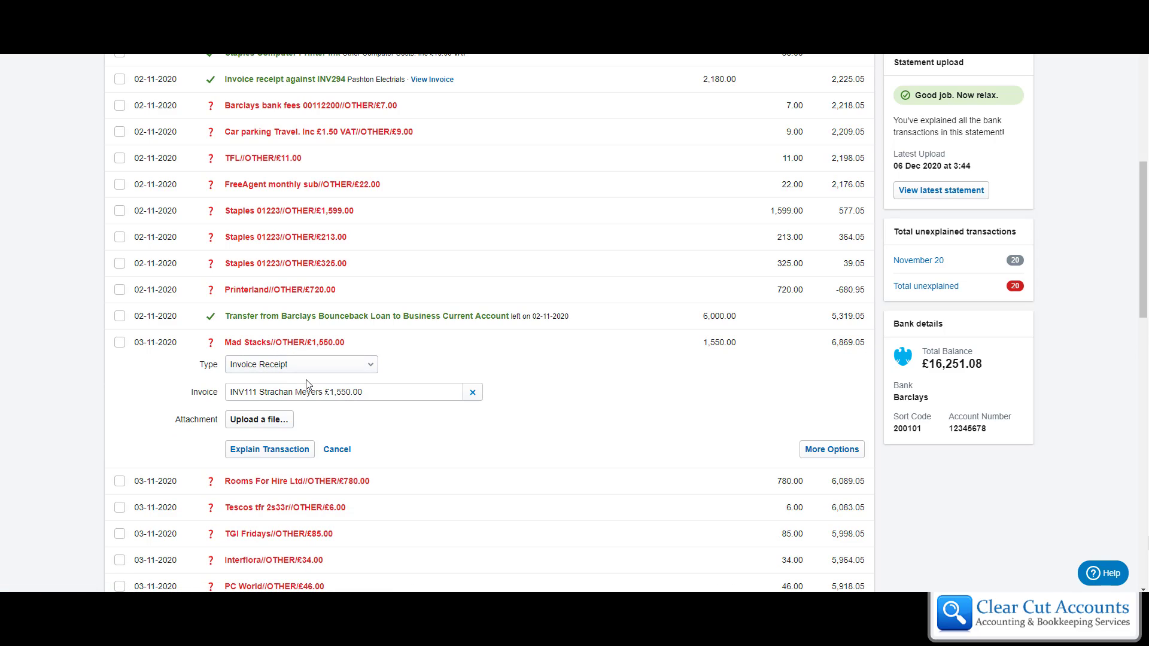
left_click(472, 392)
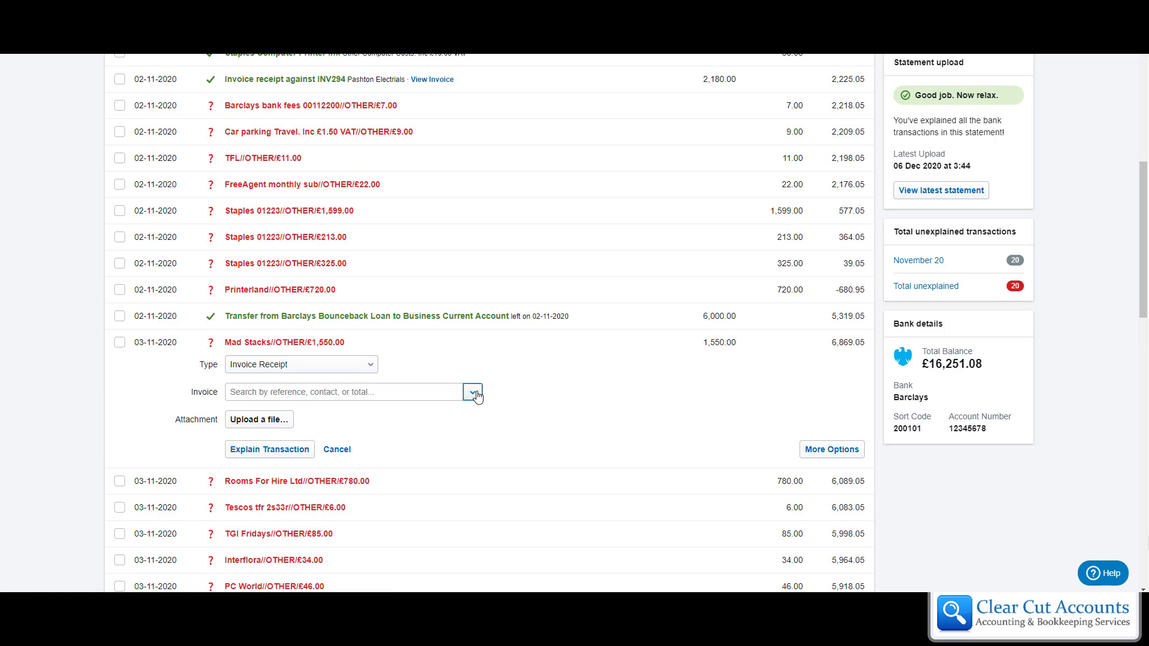
left_click(423, 391)
type("mad")
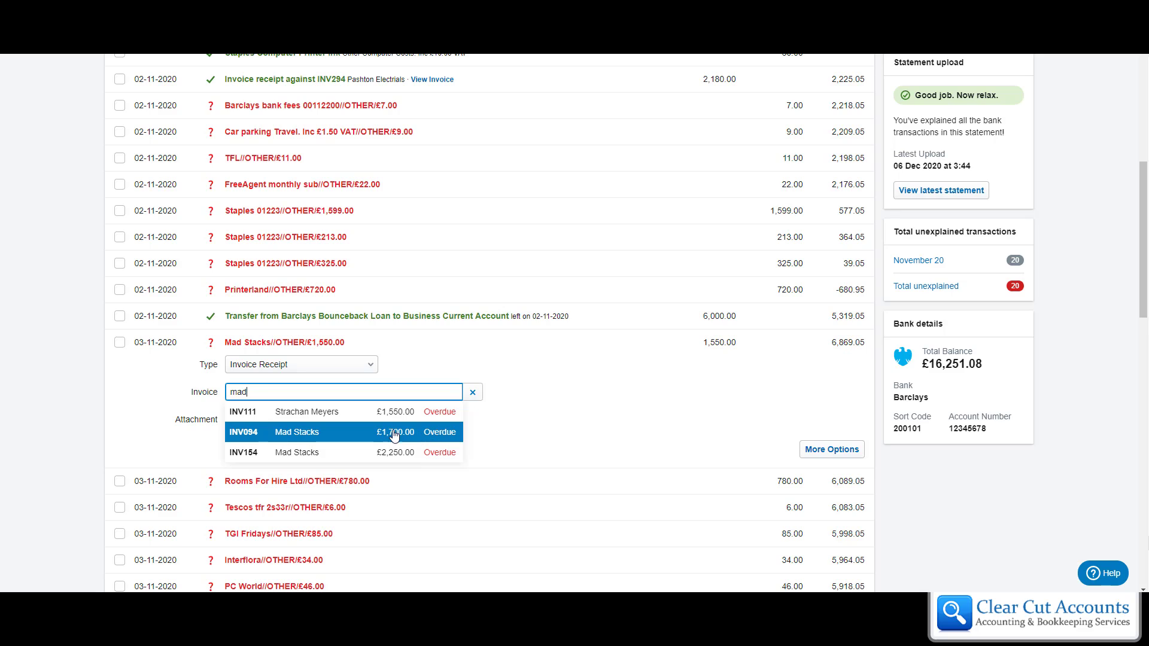
left_click(443, 433)
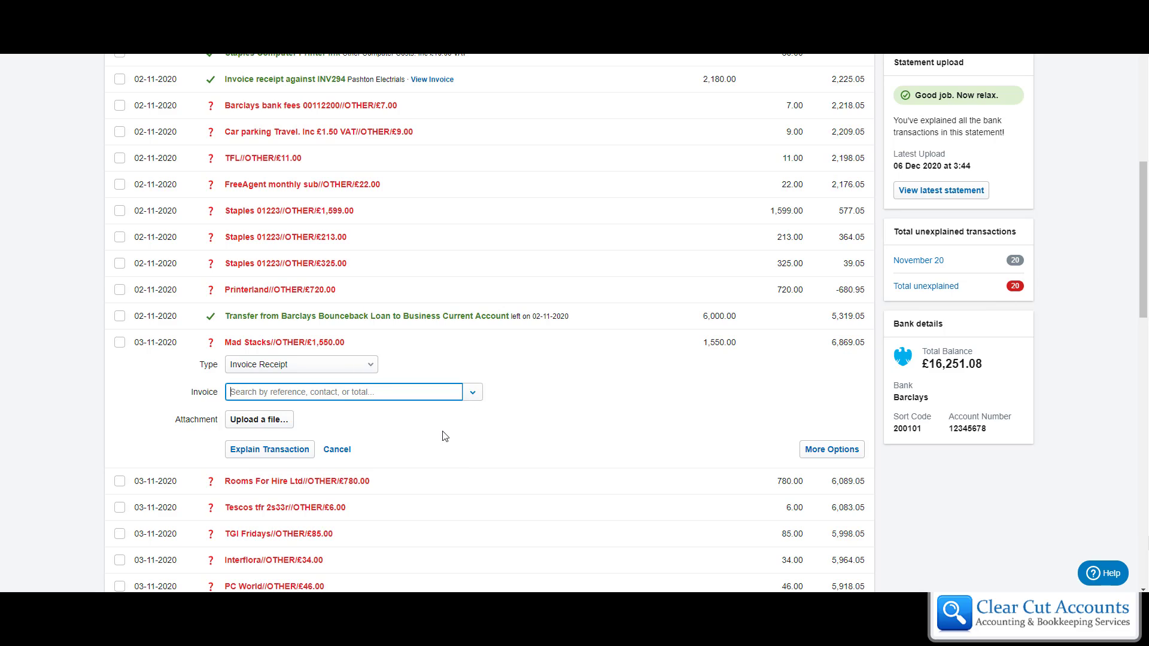
left_click(281, 453)
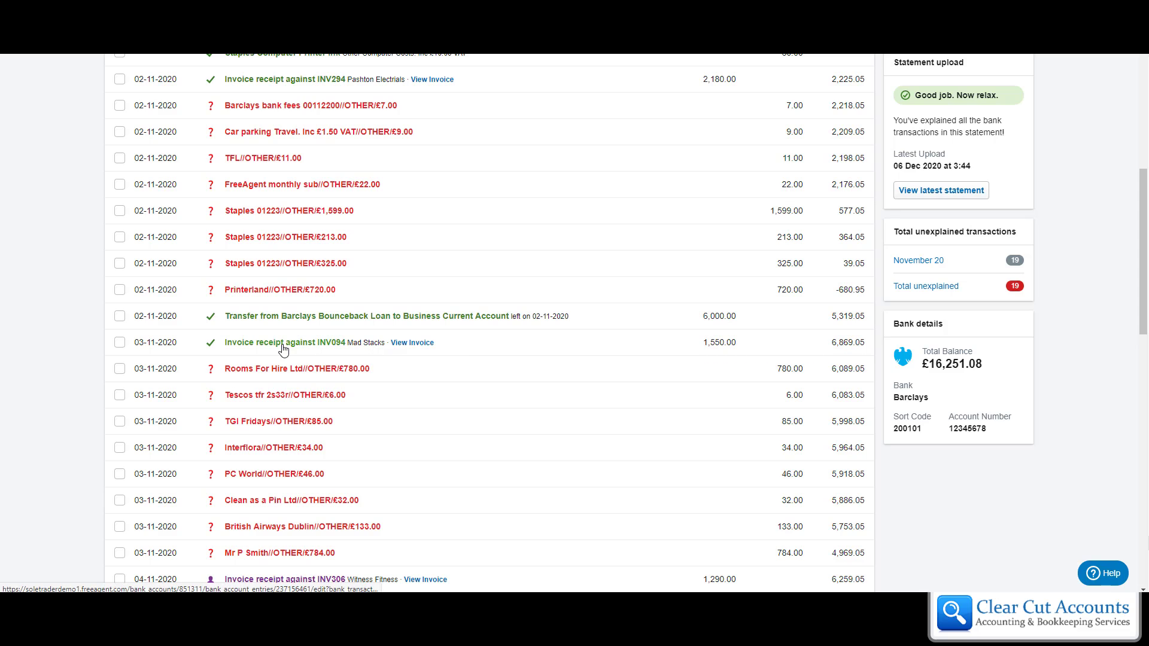
Open invoice INV094 to see the £1,550.00 payment and £150.00 still due.
left_click(423, 346)
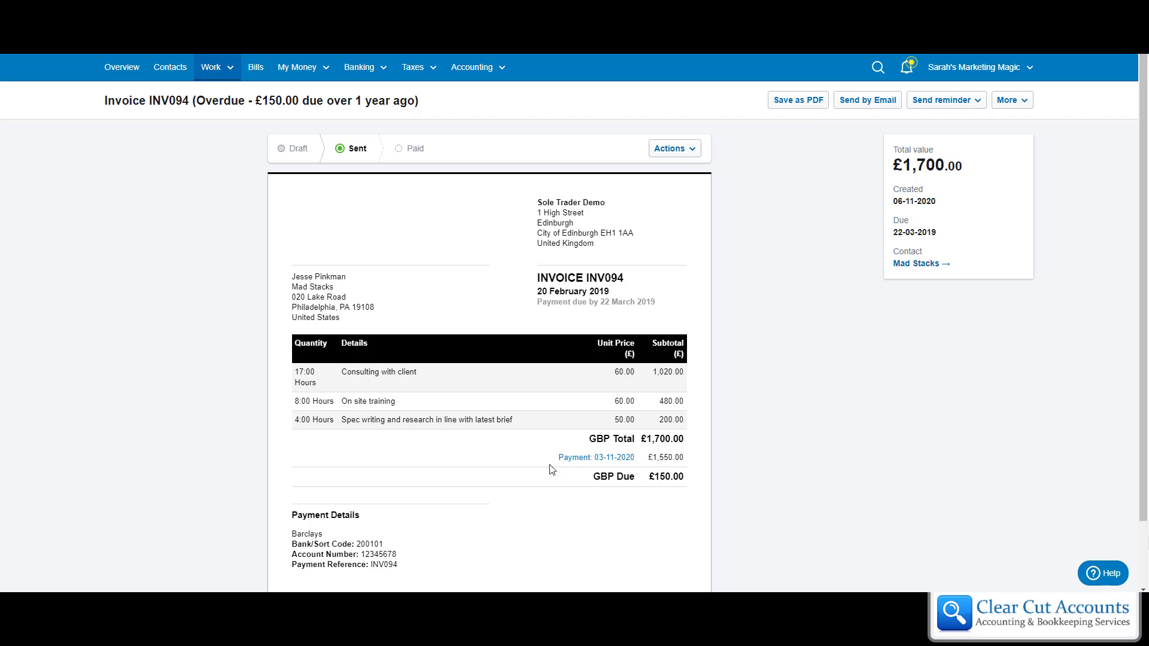
Open the Mad Stacks contact and review its Account History, showing £1,620.00 owed.
left_click(920, 265)
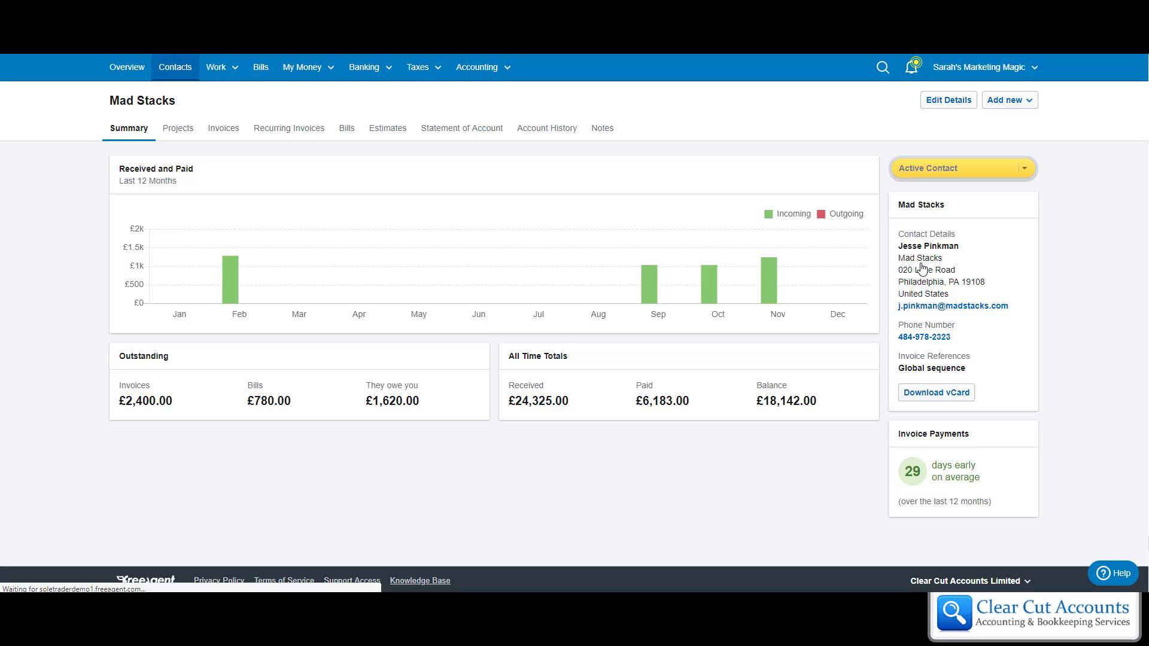
left_click(546, 133)
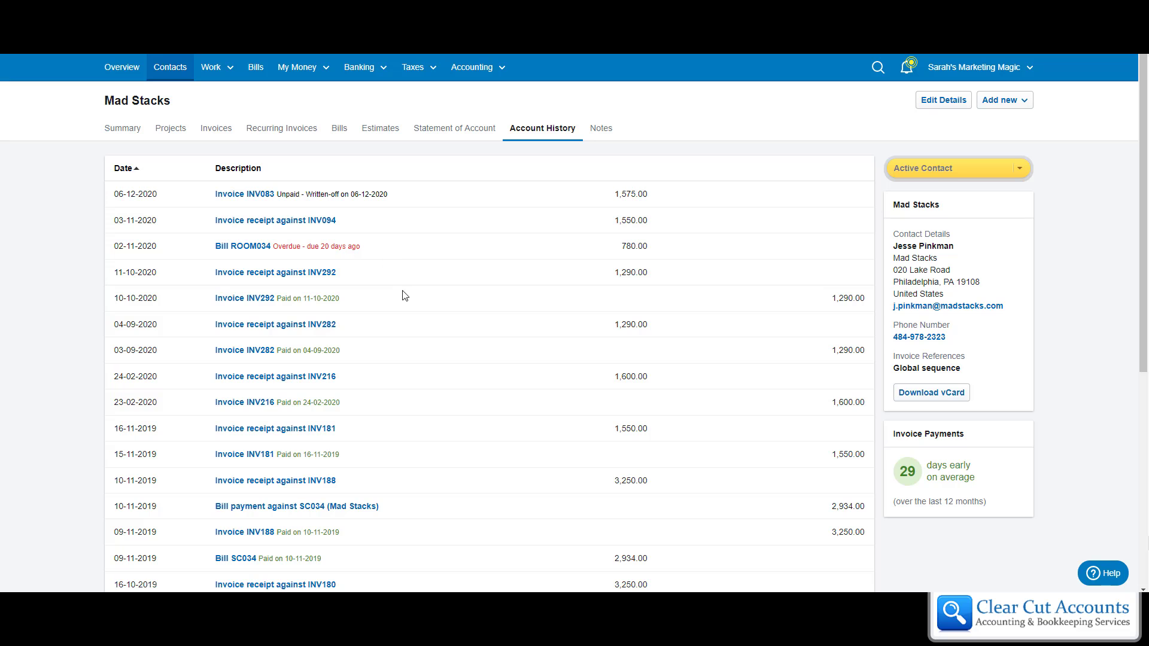
scroll(425, 401, "down", 3)
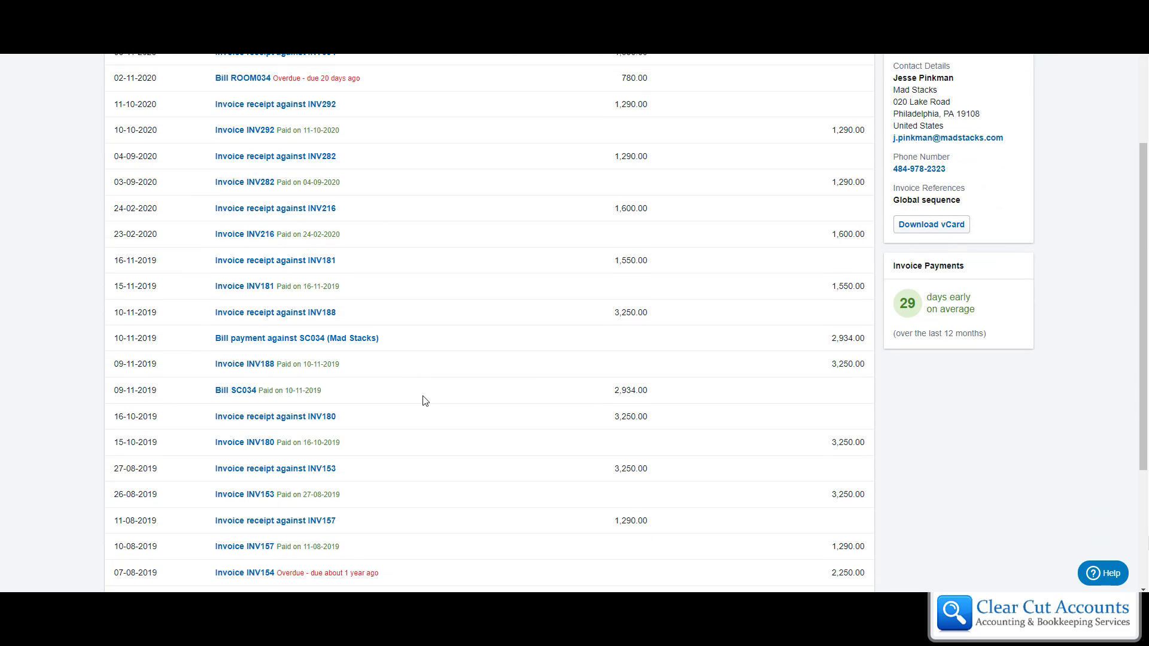
scroll(425, 401, "down", 3)
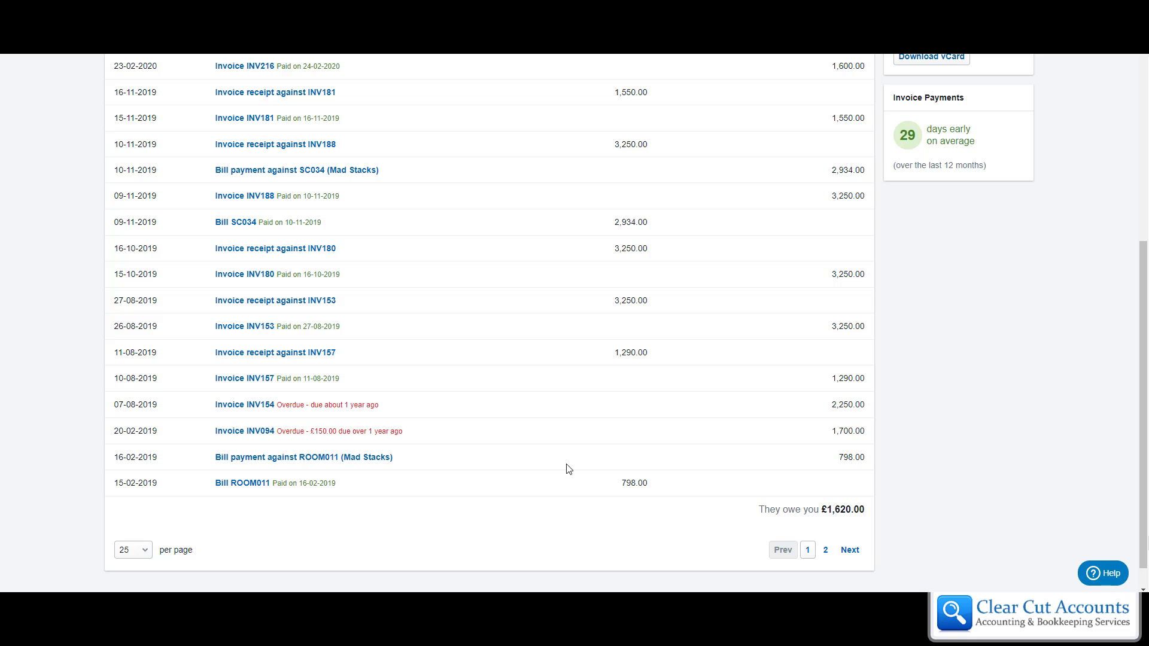
scroll(534, 441, "up", 6)
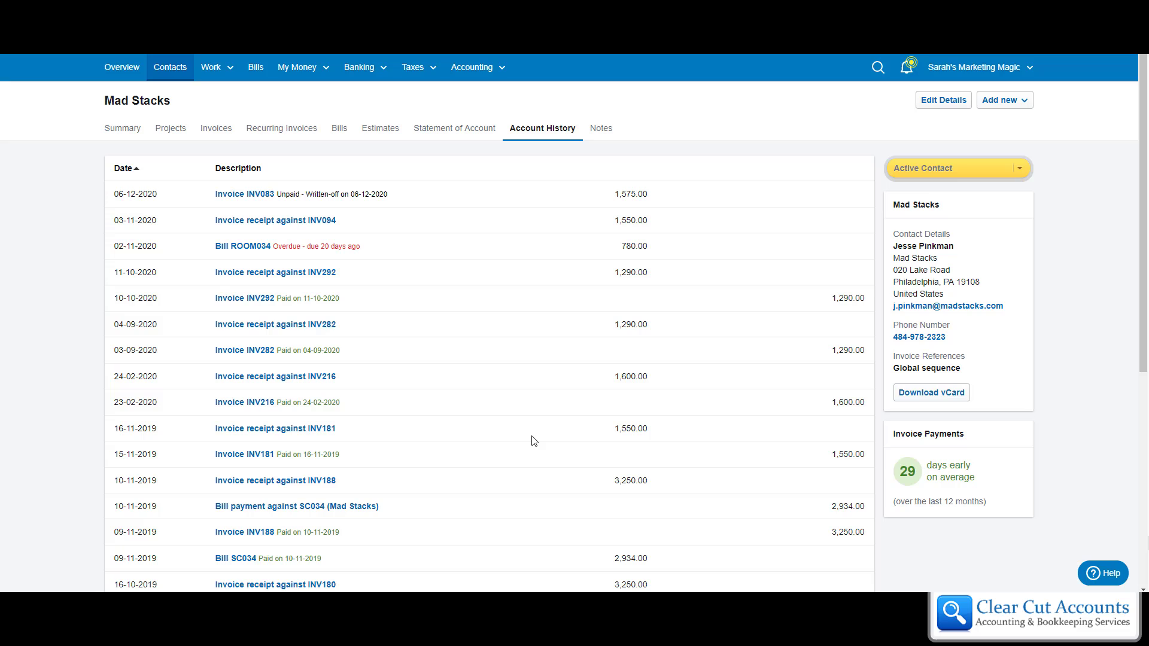
Set the Mad Stacks statement of account date range to 01-08-2020 through 06-12-2020.
left_click(459, 136)
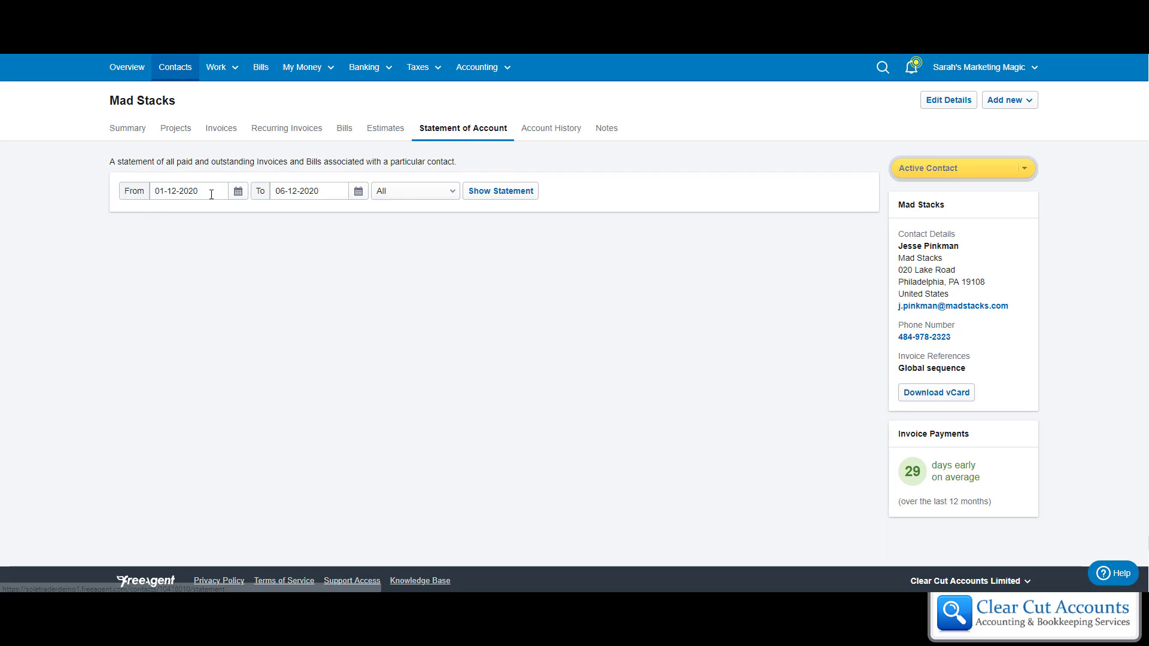
left_click(238, 192)
left_click(260, 231)
left_click(260, 231)
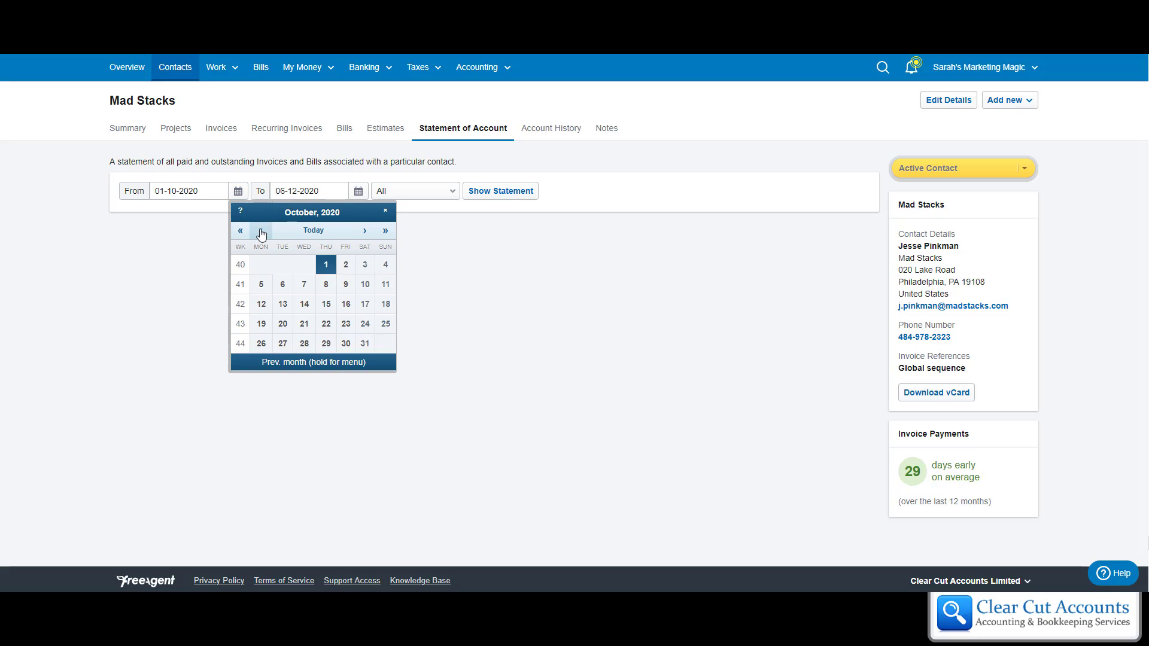
left_click(261, 231)
left_click(261, 232)
left_click(365, 264)
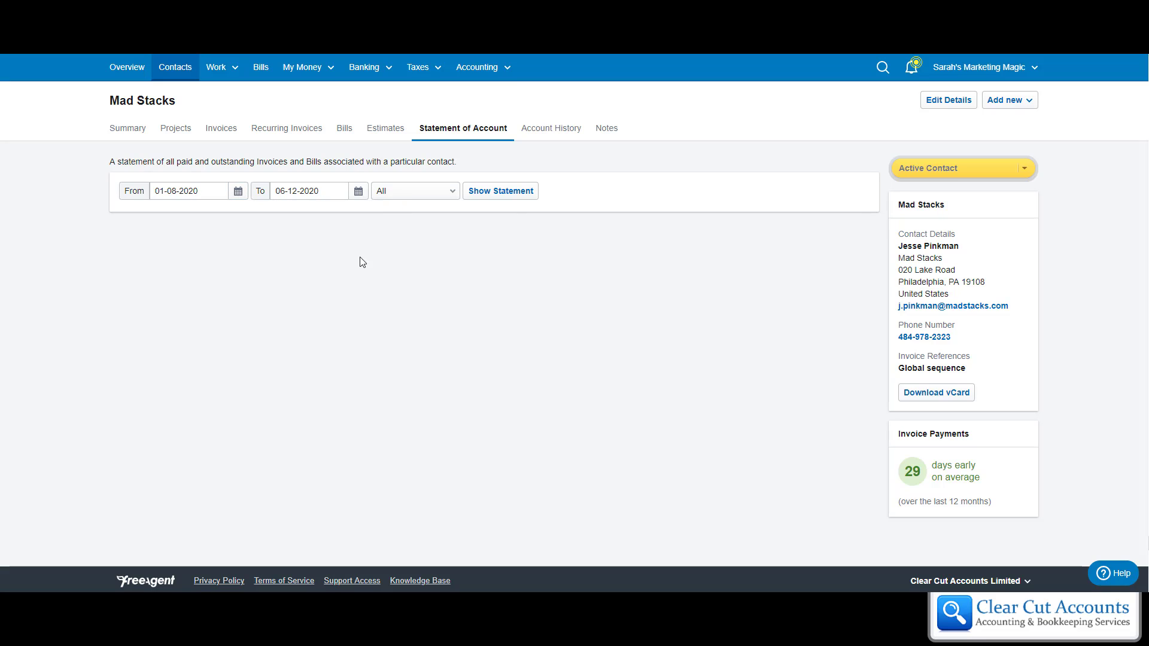
left_click(358, 192)
left_click(425, 236)
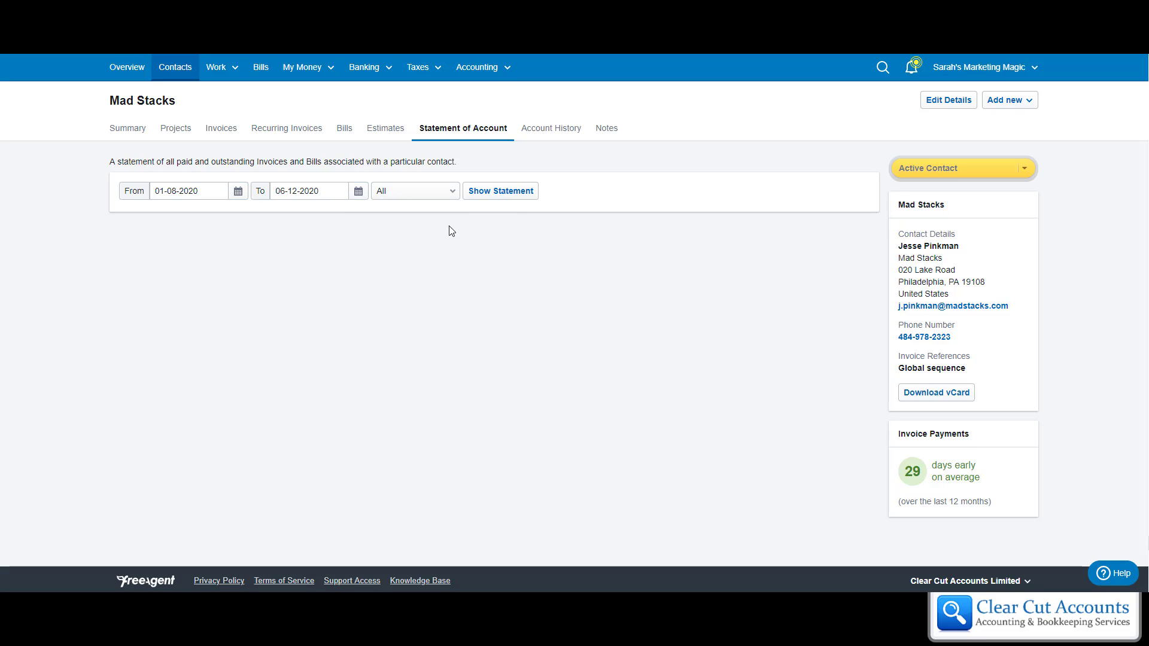
Generate the statement and review the £1,620.00 total owed.
left_click(495, 191)
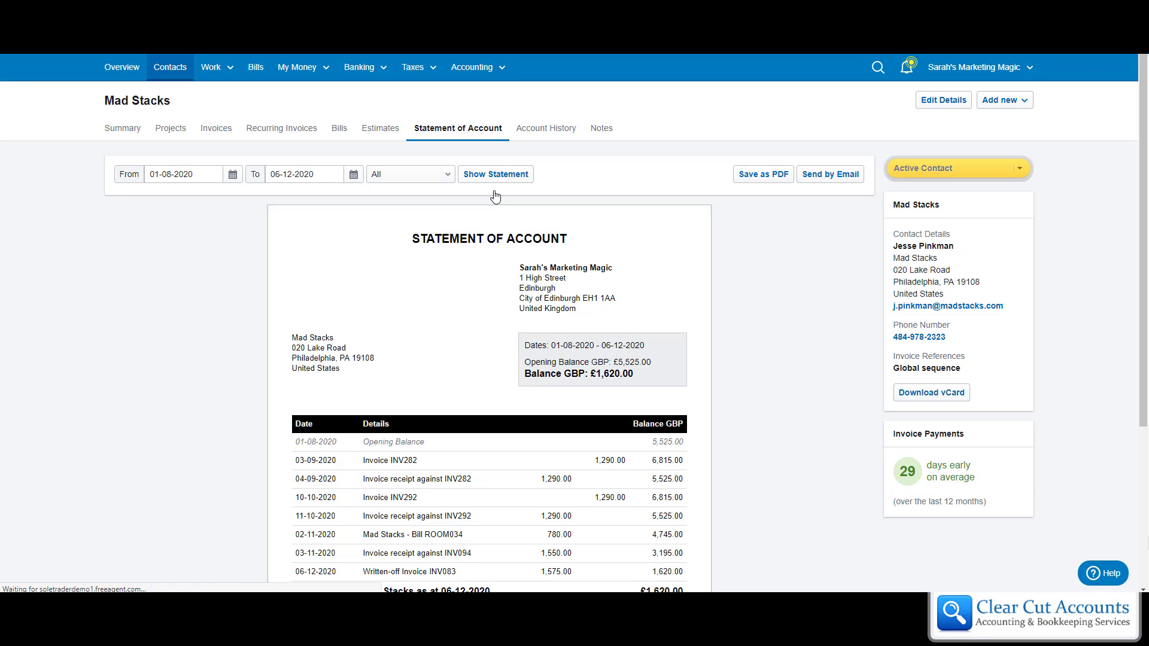
scroll(363, 375, "down", 4)
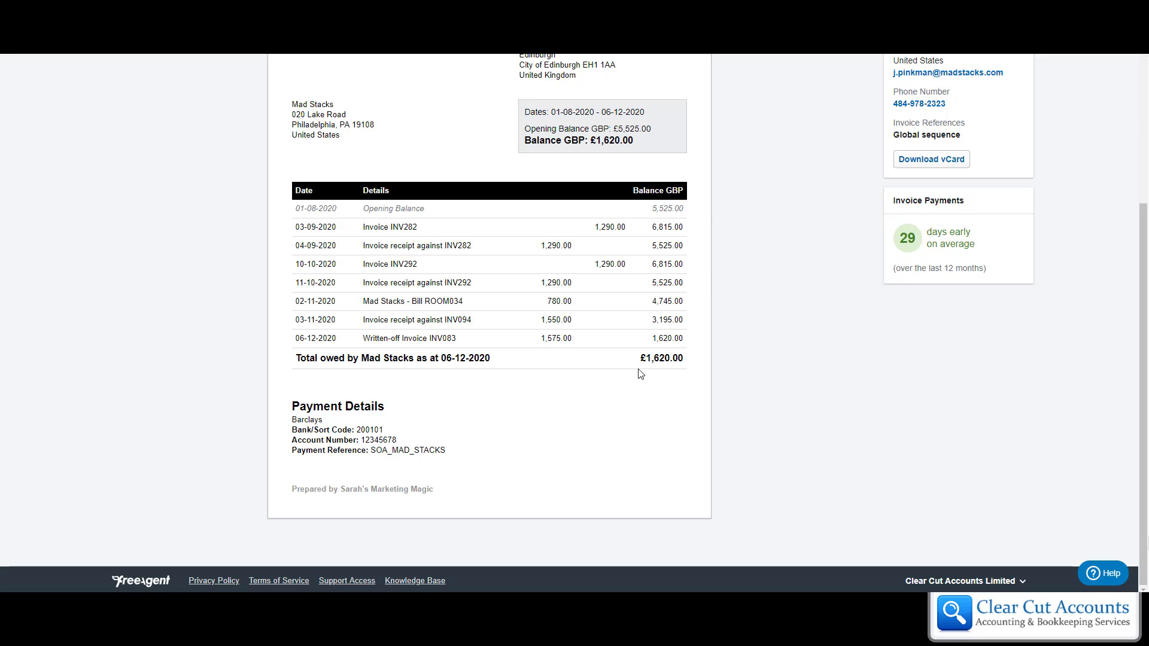
scroll(674, 357, "up", 4)
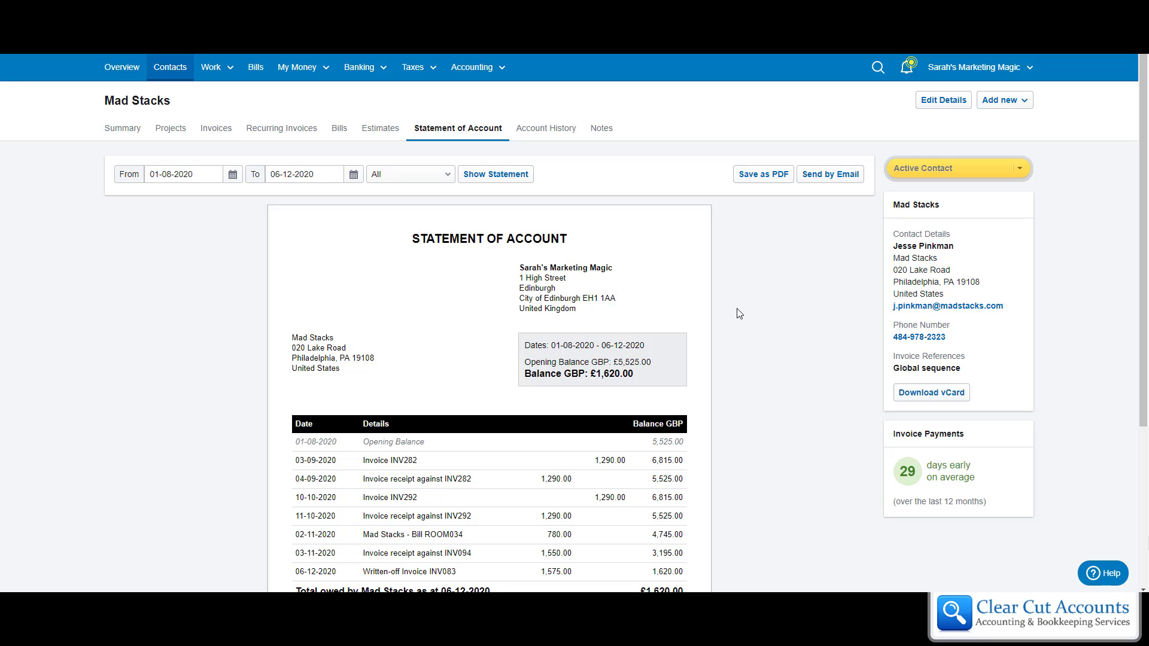
scroll(545, 468, "down", 4)
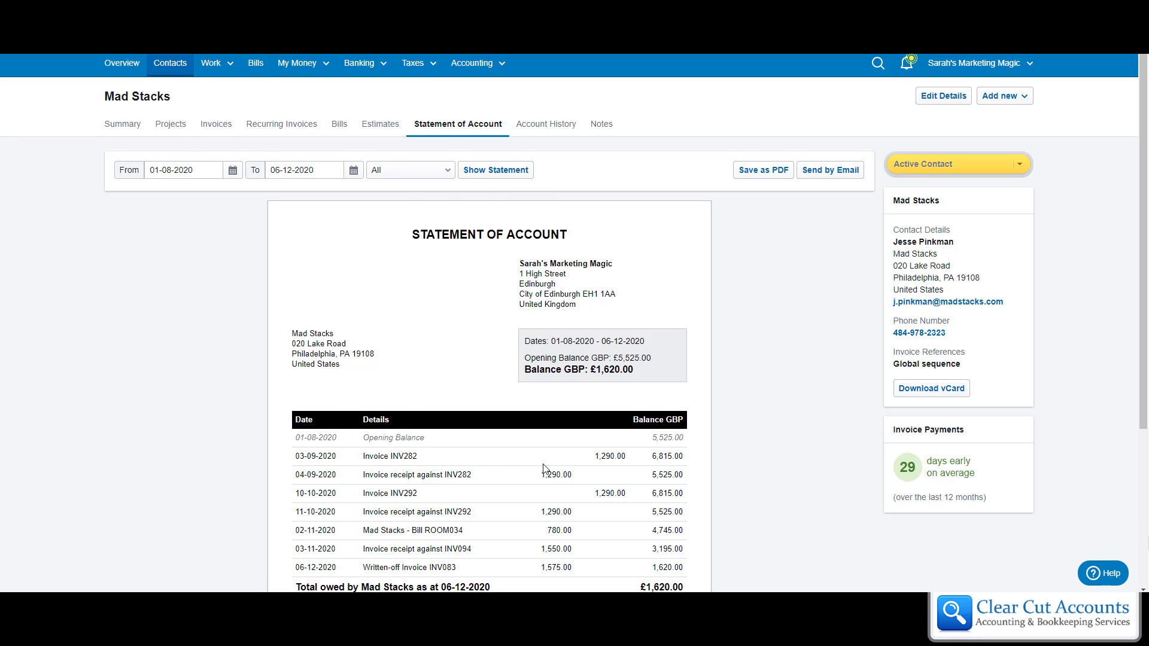